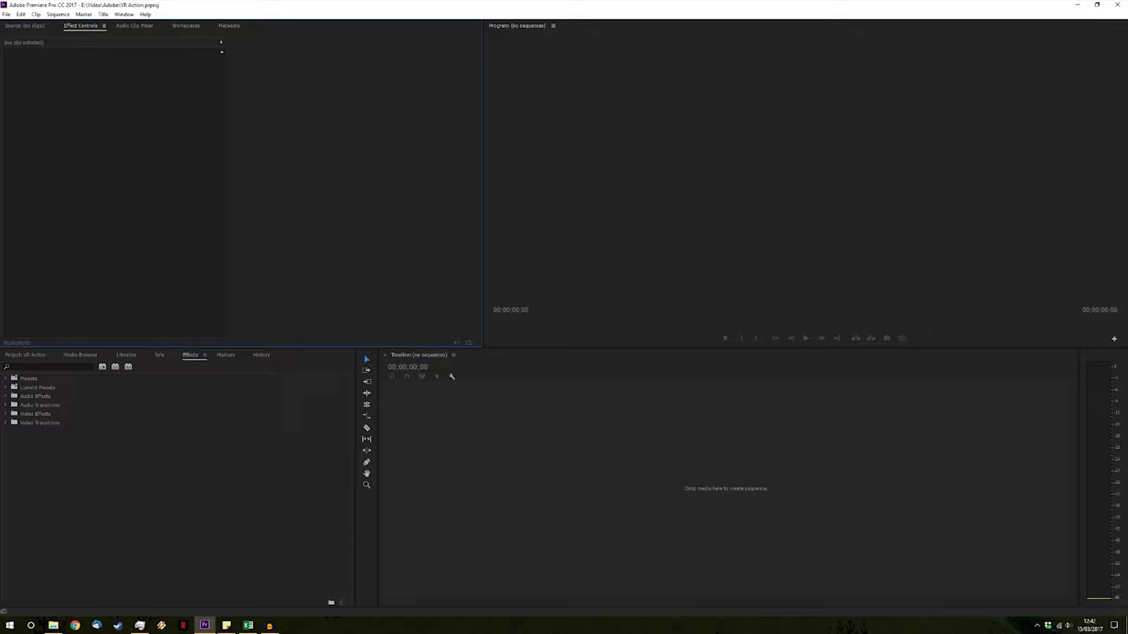
Build a C0009 sequence from the pier clip, mute track A1, and scrub through the footage
{"action": "left_click_drag", "start_coordinate": [0, 469], "coordinate": [488, 484]}
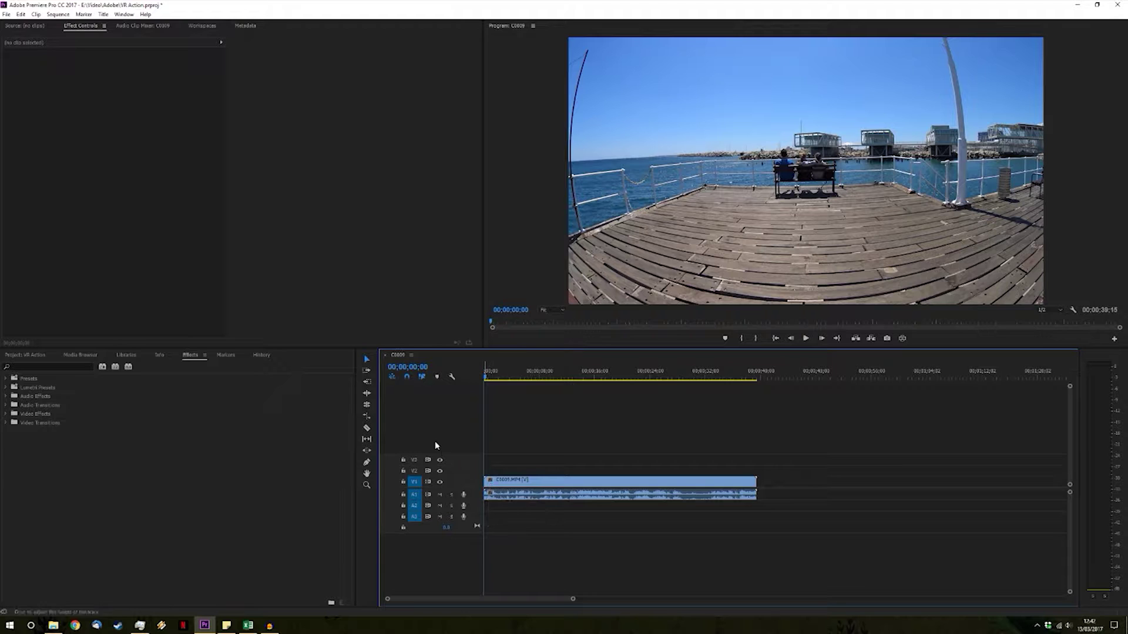
{"action": "left_click", "coordinate": [440, 496]}
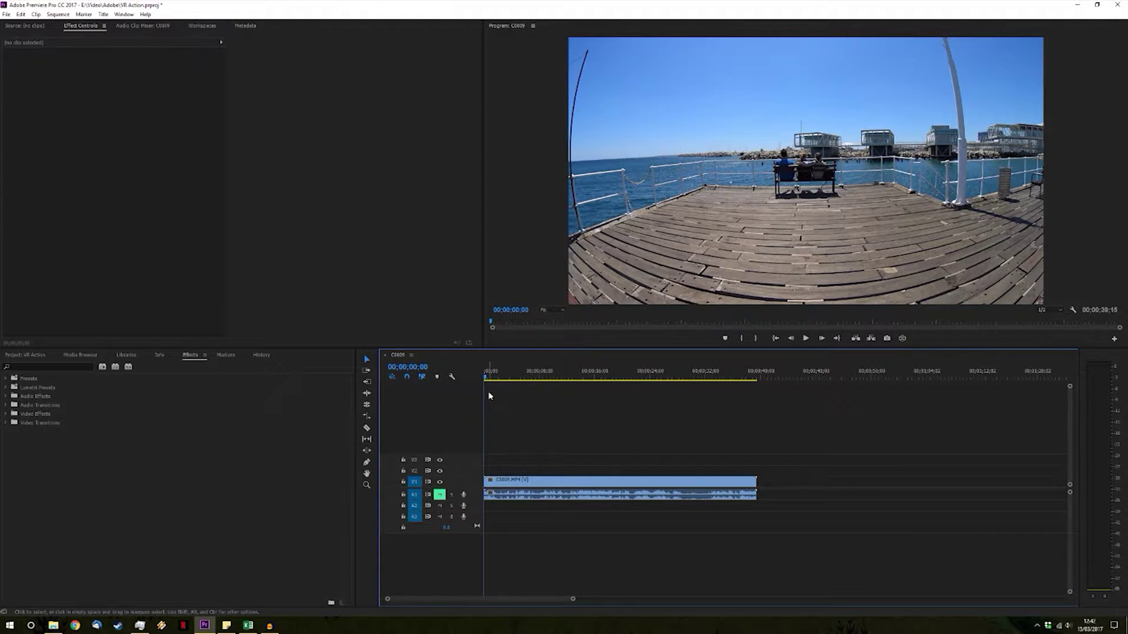
{"action": "mouse_move", "coordinate": [491, 326]}
{"action": "left_mouse_down"}
{"action": "mouse_move", "coordinate": [1029, 332]}
{"action": "mouse_move", "coordinate": [479, 327]}
{"action": "left_mouse_up"}
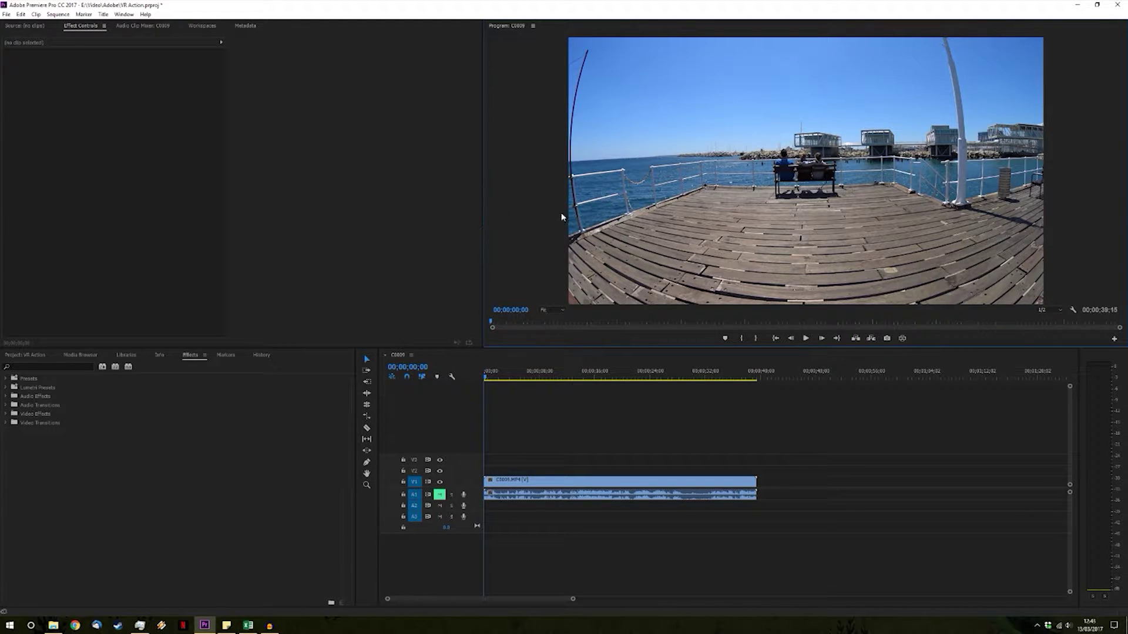
In the Excel pixel calculator, review cells D6–D8 giving 8131.8 × 3888 pixels for 3840×2160 footage
{"action": "left_click", "coordinate": [248, 625]}
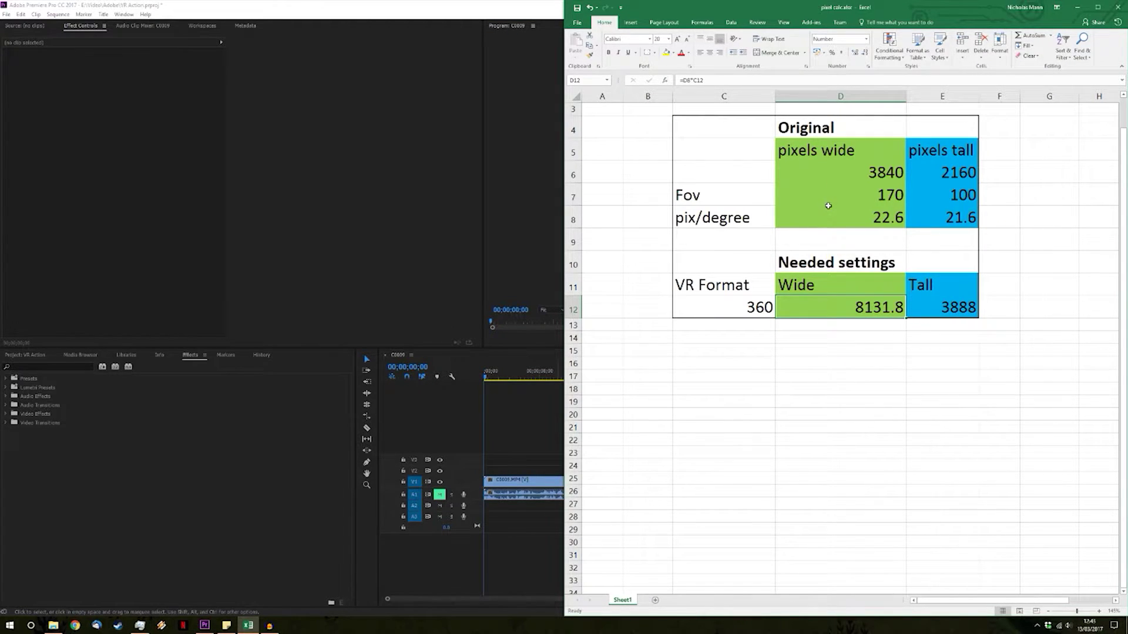
{"action": "left_click", "coordinate": [849, 174]}
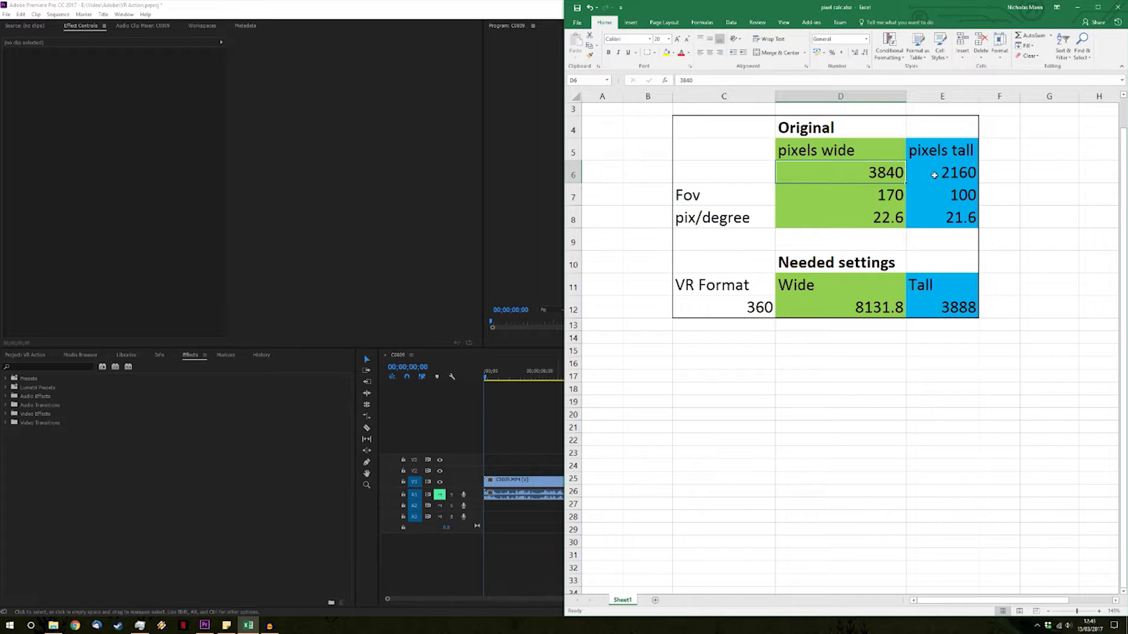
{"action": "left_click", "coordinate": [859, 197]}
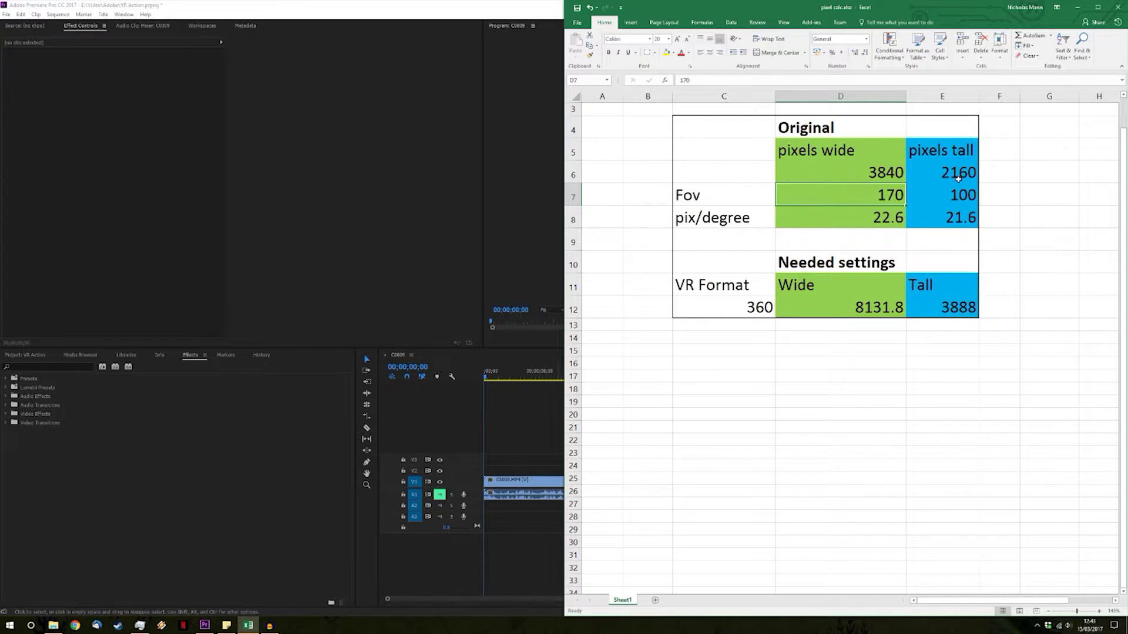
{"action": "left_click", "coordinate": [845, 212]}
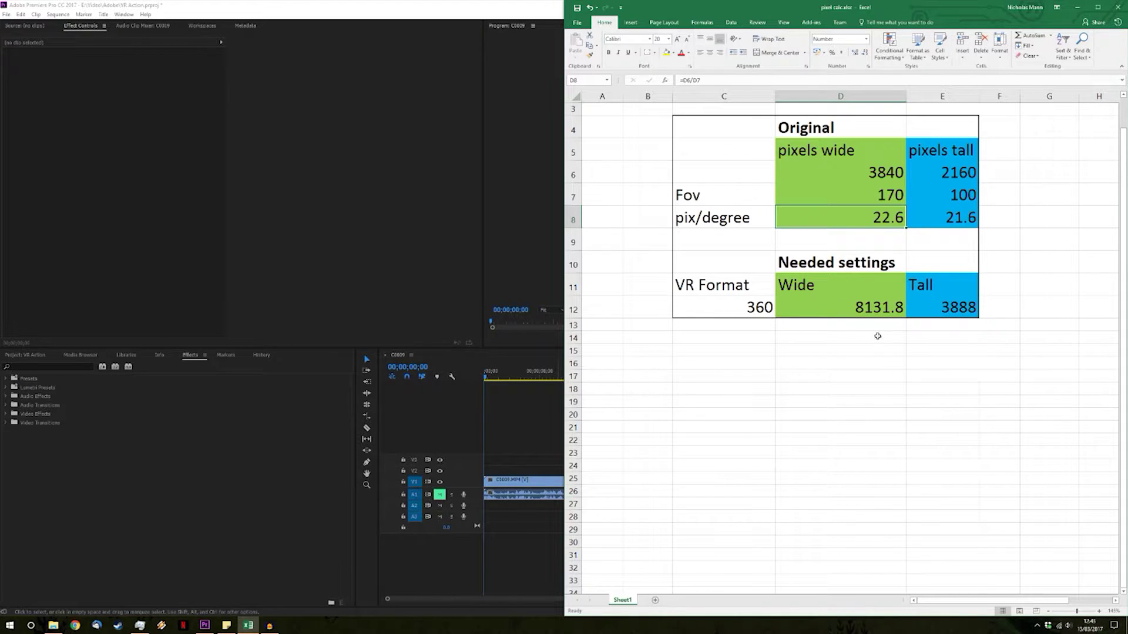
Widen the sequence frame to 8132 pixels, delete previews, and preview the small centred clip
{"action": "left_click", "coordinate": [57, 14]}
{"action": "left_click", "coordinate": [74, 26]}
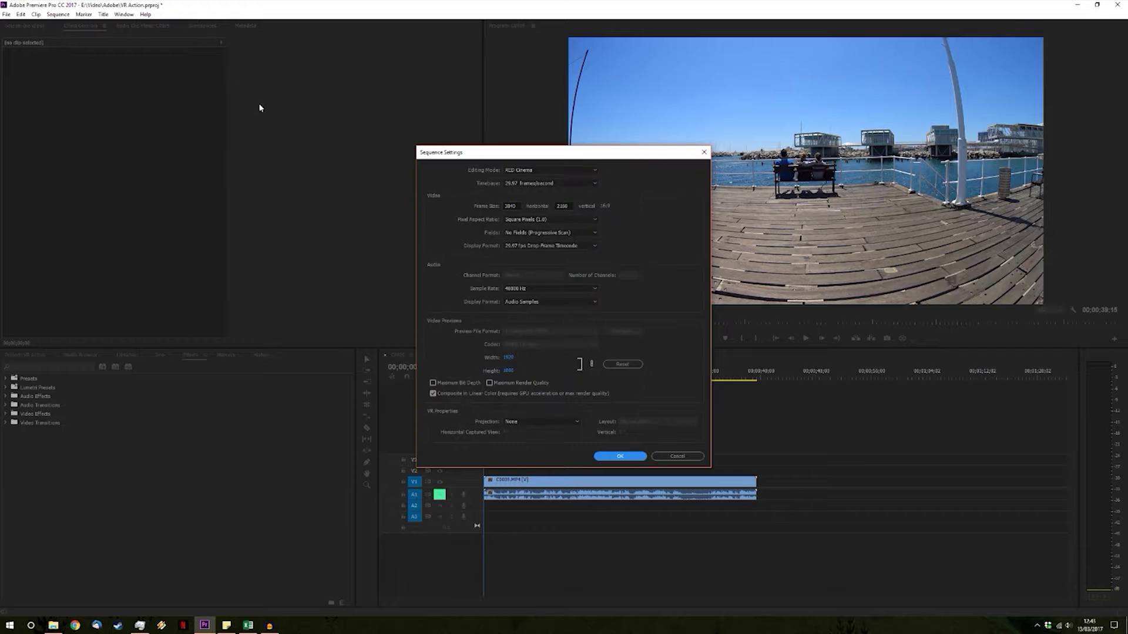
{"action": "left_click", "coordinate": [511, 207]}
{"action": "type", "text": "8192"}
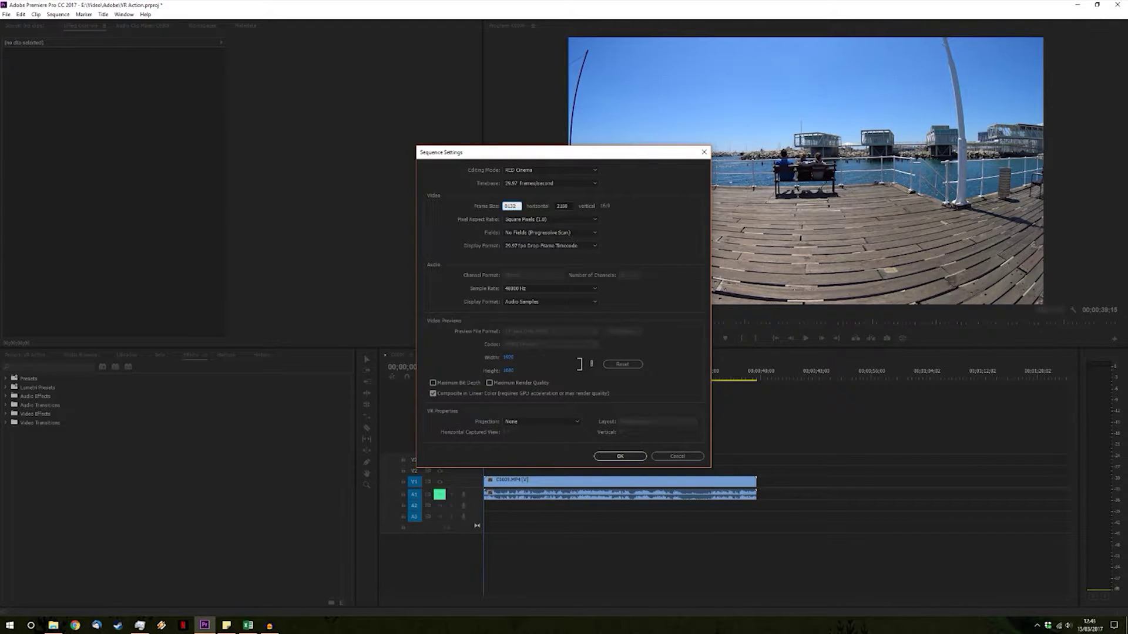
{"action": "key", "text": "Tab"}
{"action": "type", "text": "8"}
{"action": "left_click", "coordinate": [627, 462]}
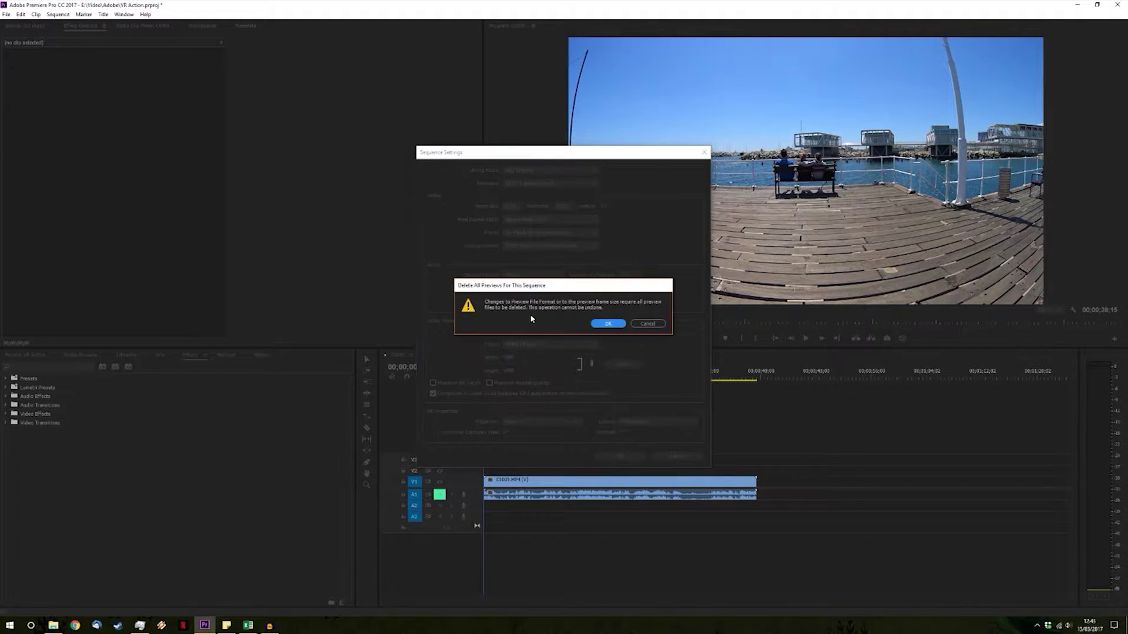
{"action": "left_click", "coordinate": [608, 324]}
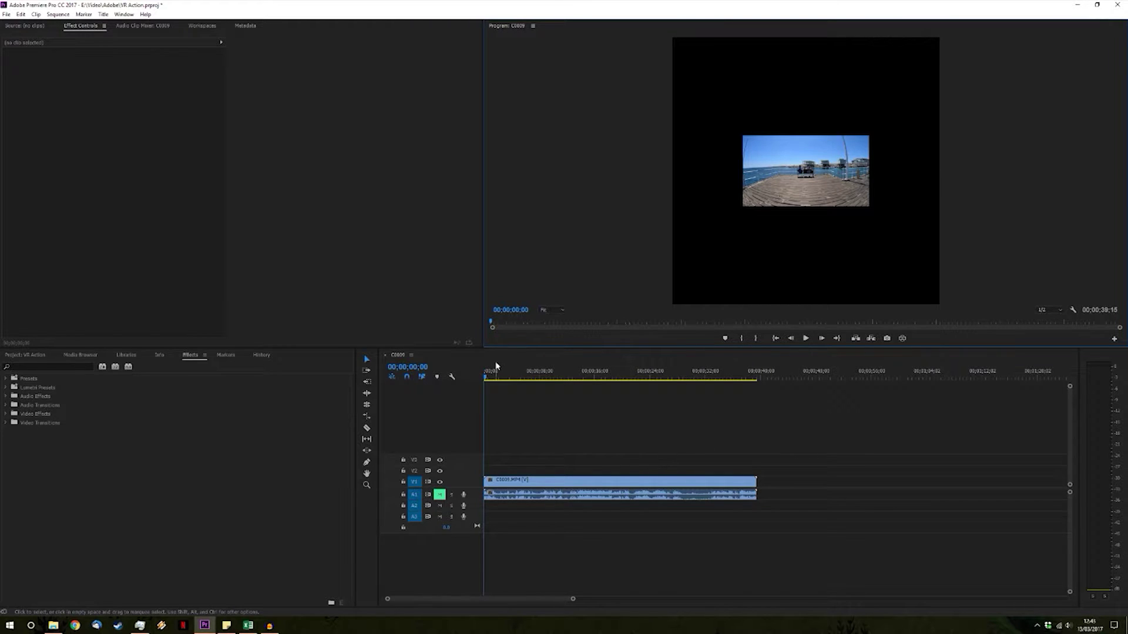
{"action": "mouse_move", "coordinate": [485, 381]}
{"action": "left_mouse_down"}
{"action": "mouse_move", "coordinate": [759, 391]}
{"action": "mouse_move", "coordinate": [485, 380]}
{"action": "left_mouse_up"}
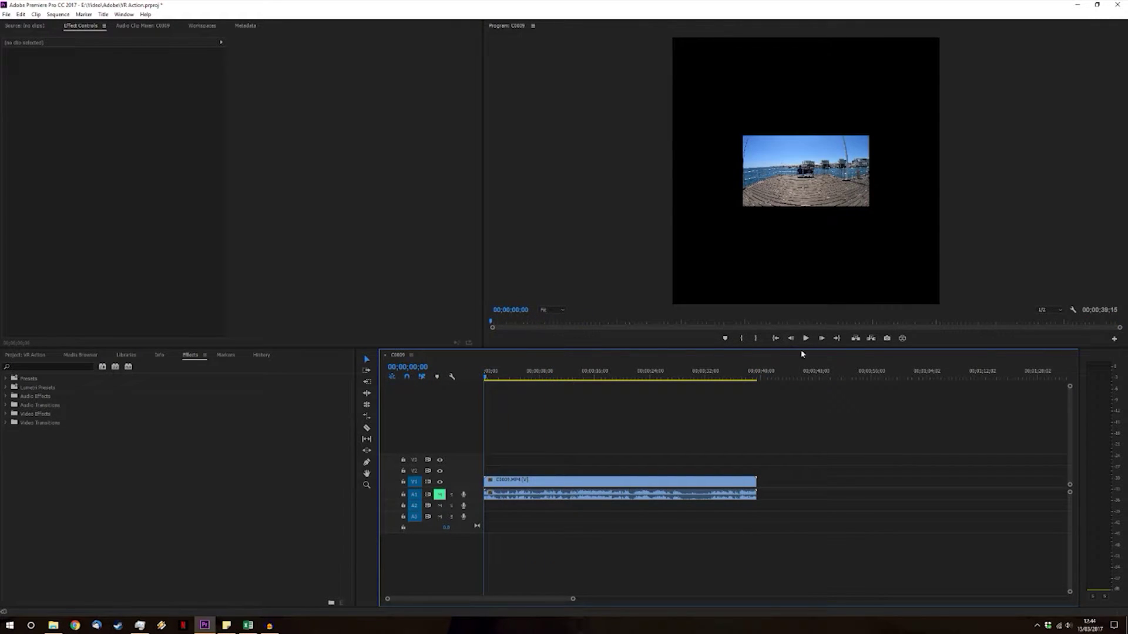
{"action": "left_click", "coordinate": [7, 15]}
{"action": "mouse_move", "coordinate": [114, 259]}
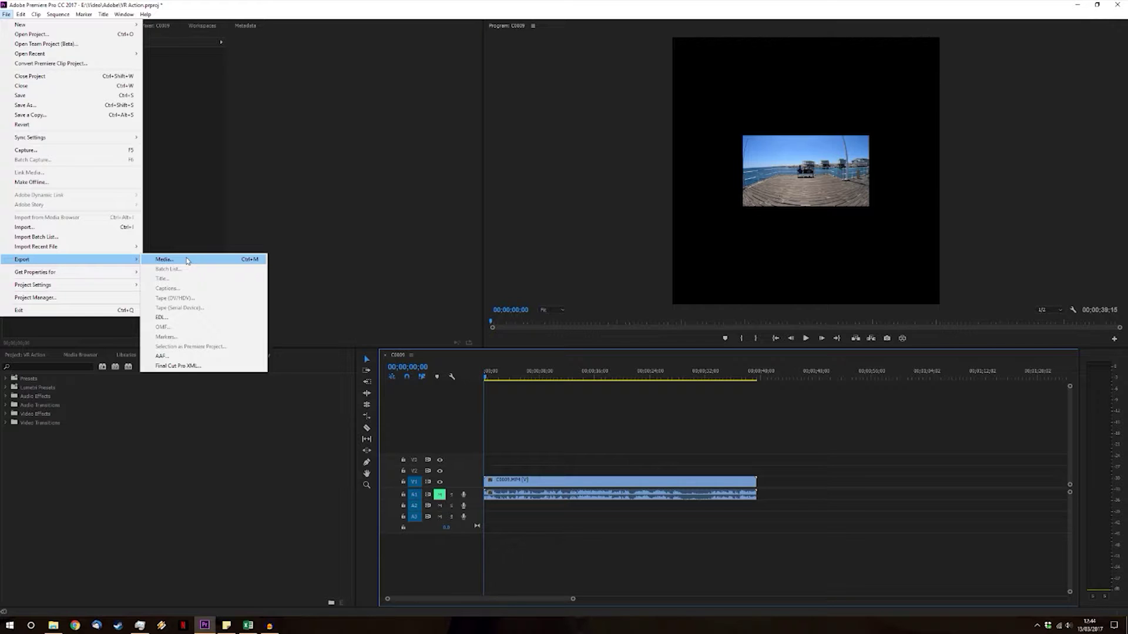
Set the export to QuickTime with GoPro CineForm, matching source and keeping Scale To Fit
{"action": "left_click", "coordinate": [187, 260]}
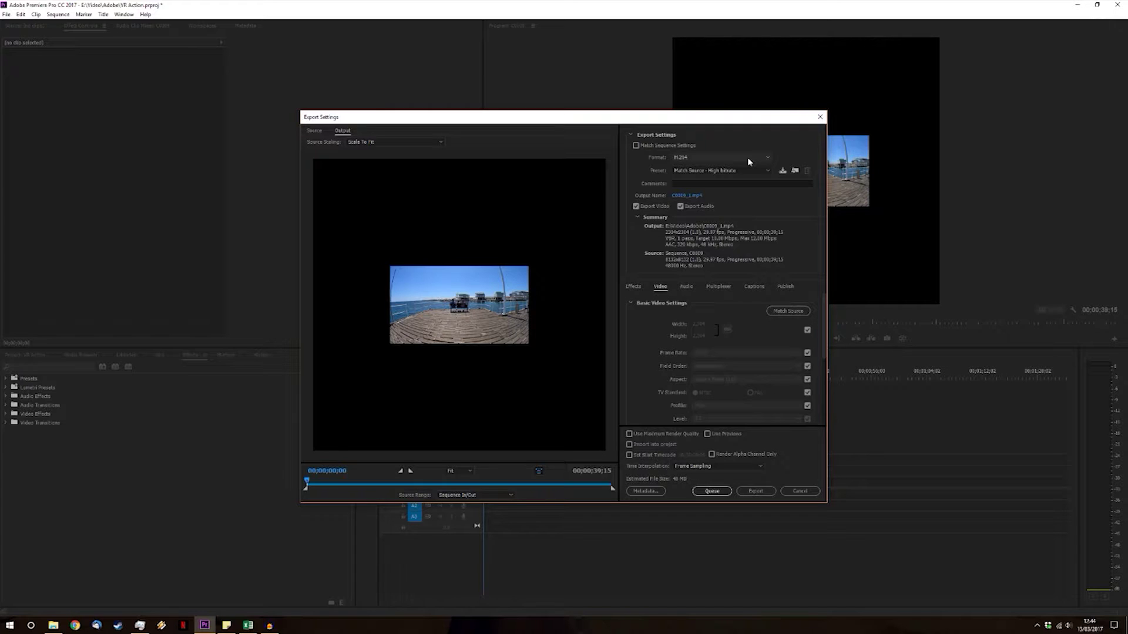
{"action": "left_click", "coordinate": [749, 162]}
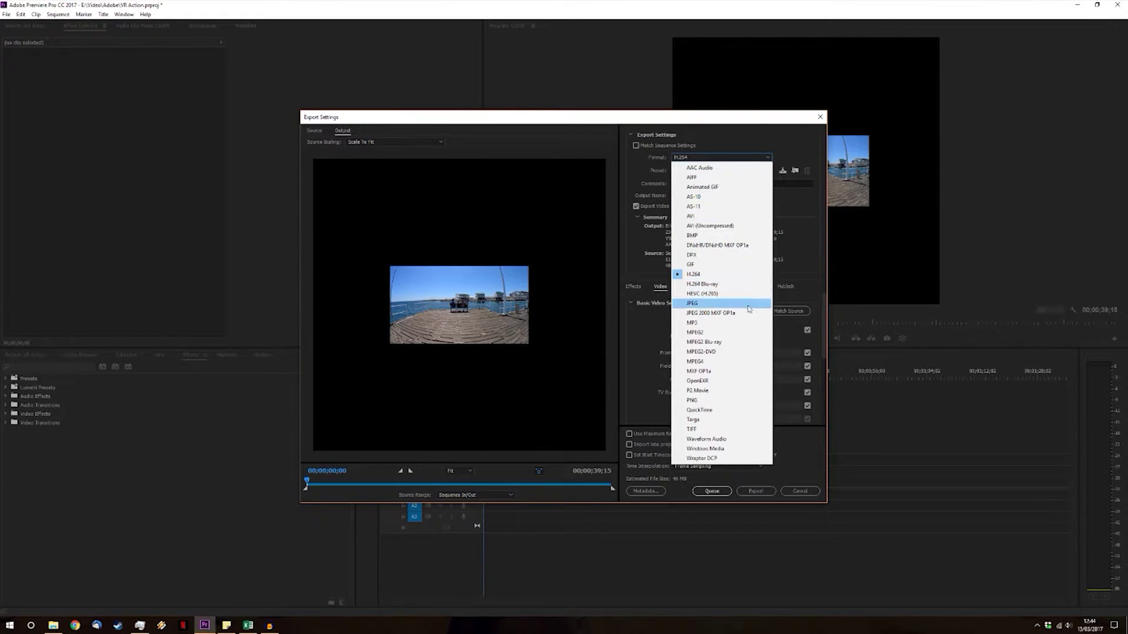
{"action": "left_click", "coordinate": [722, 410]}
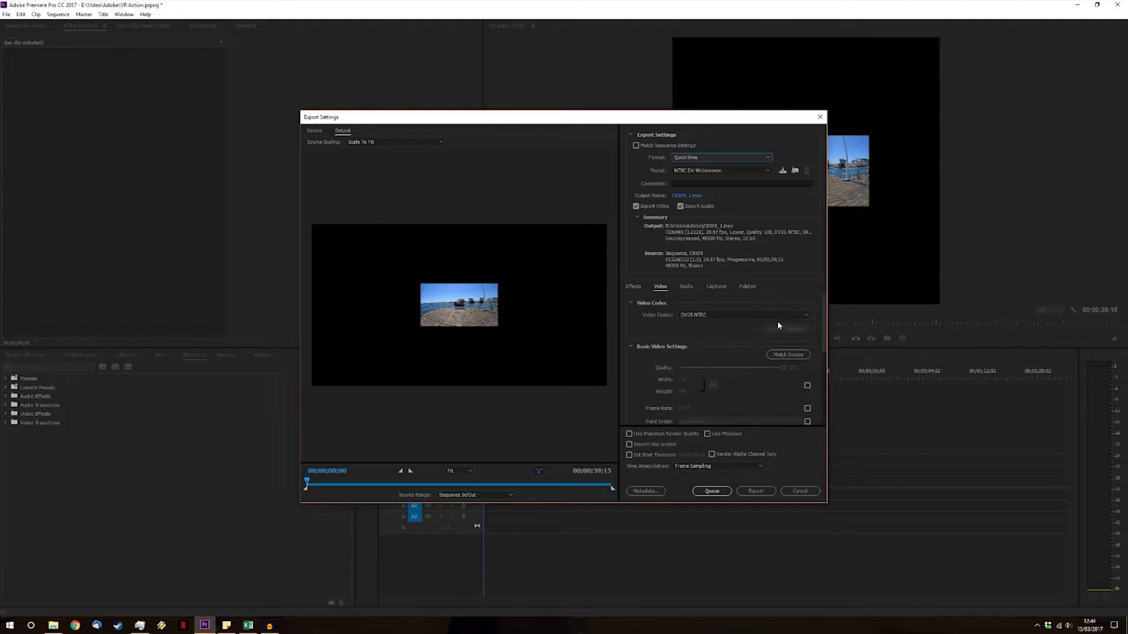
{"action": "left_click", "coordinate": [777, 316]}
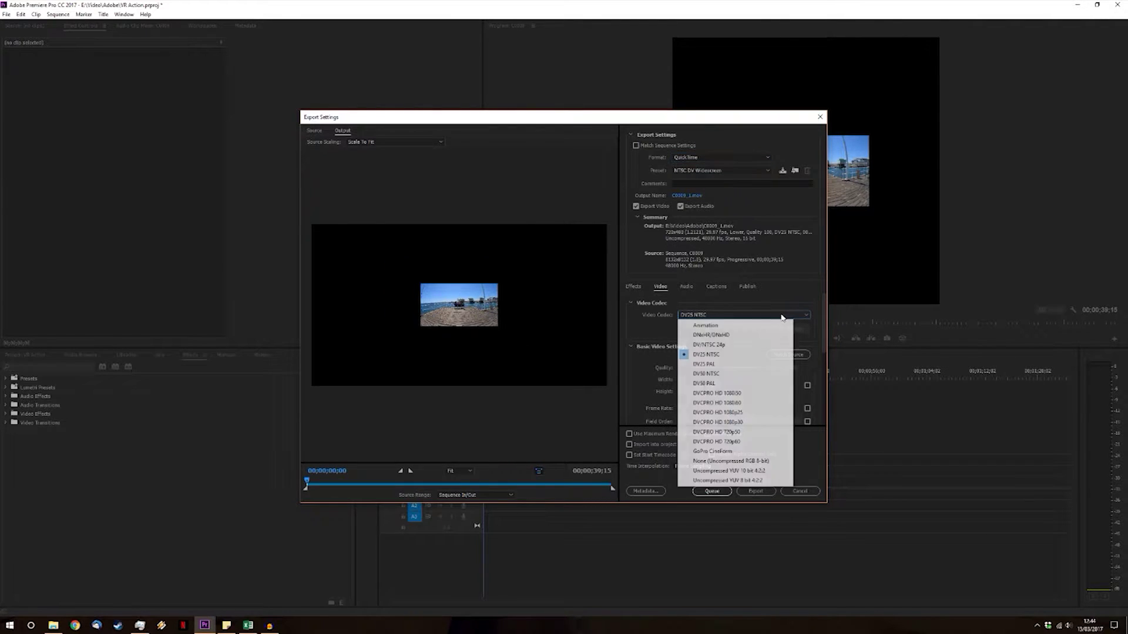
{"action": "left_click", "coordinate": [771, 453]}
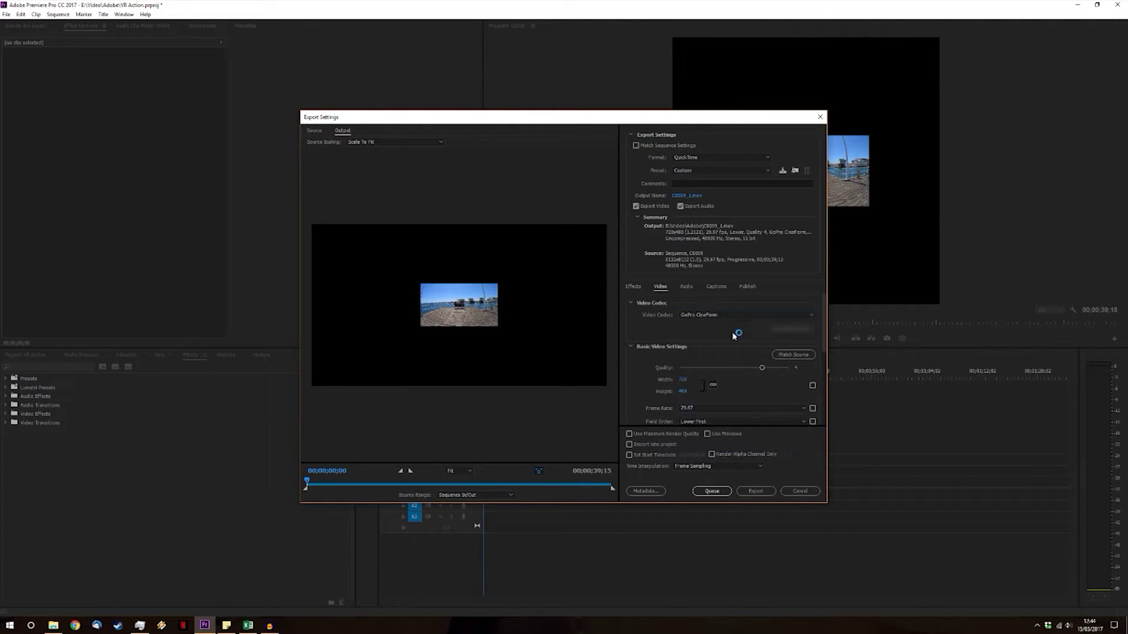
{"action": "left_click", "coordinate": [808, 358]}
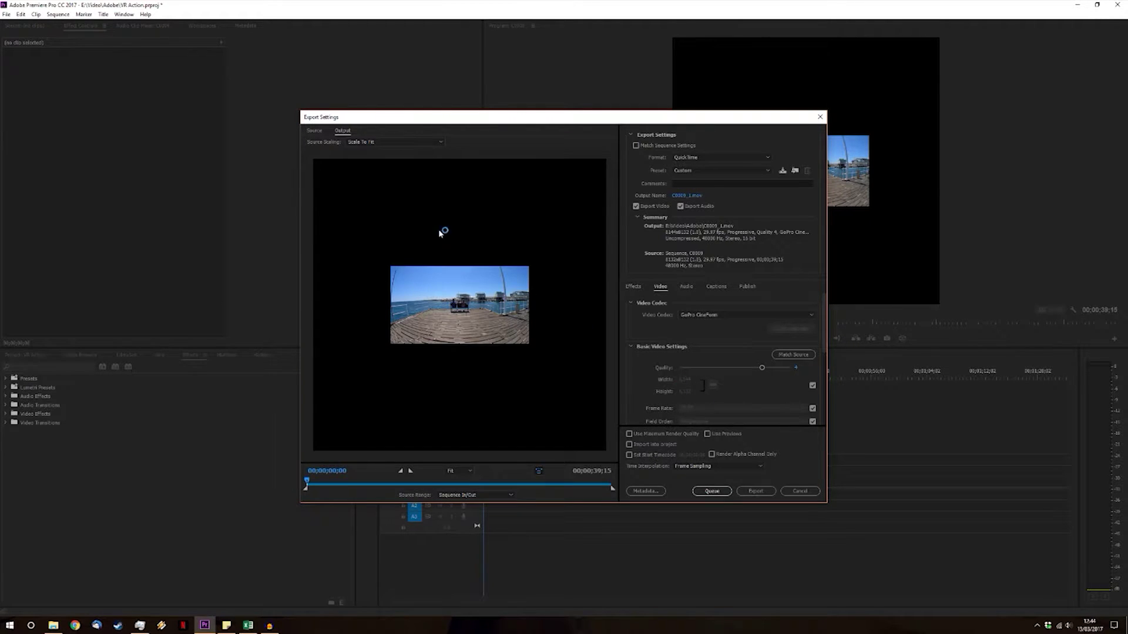
{"action": "left_click", "coordinate": [428, 144]}
{"action": "left_click", "coordinate": [428, 144]}
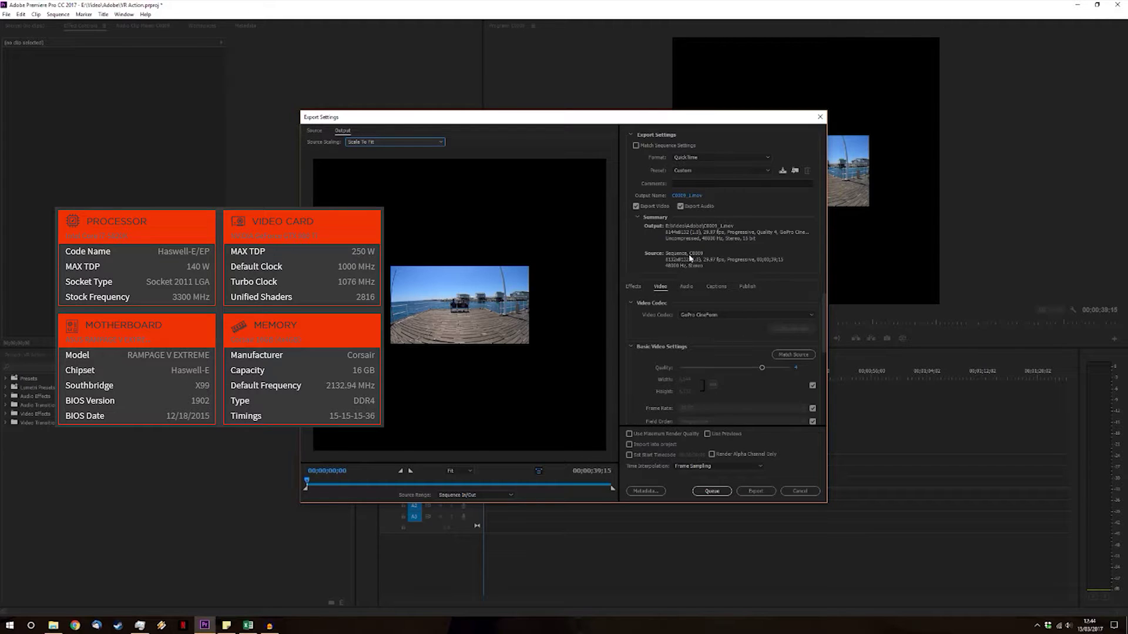
Change the export to H.264 with unlinked width and height, lowering output width to about 2,144
{"action": "left_click", "coordinate": [769, 157]}
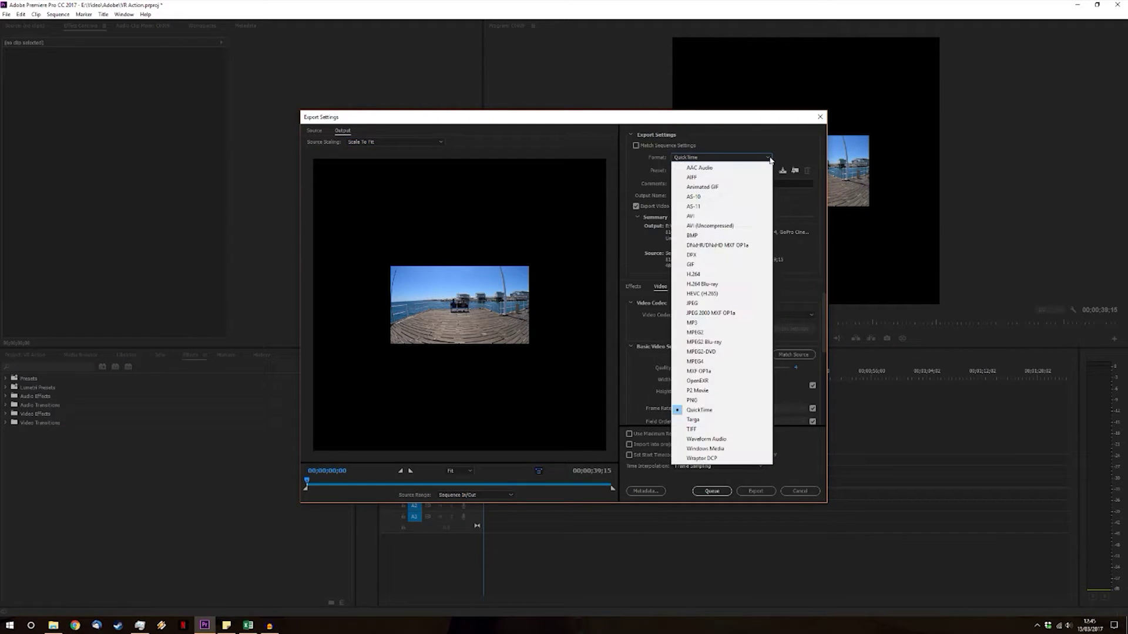
{"action": "left_click", "coordinate": [726, 274]}
{"action": "left_click", "coordinate": [807, 330]}
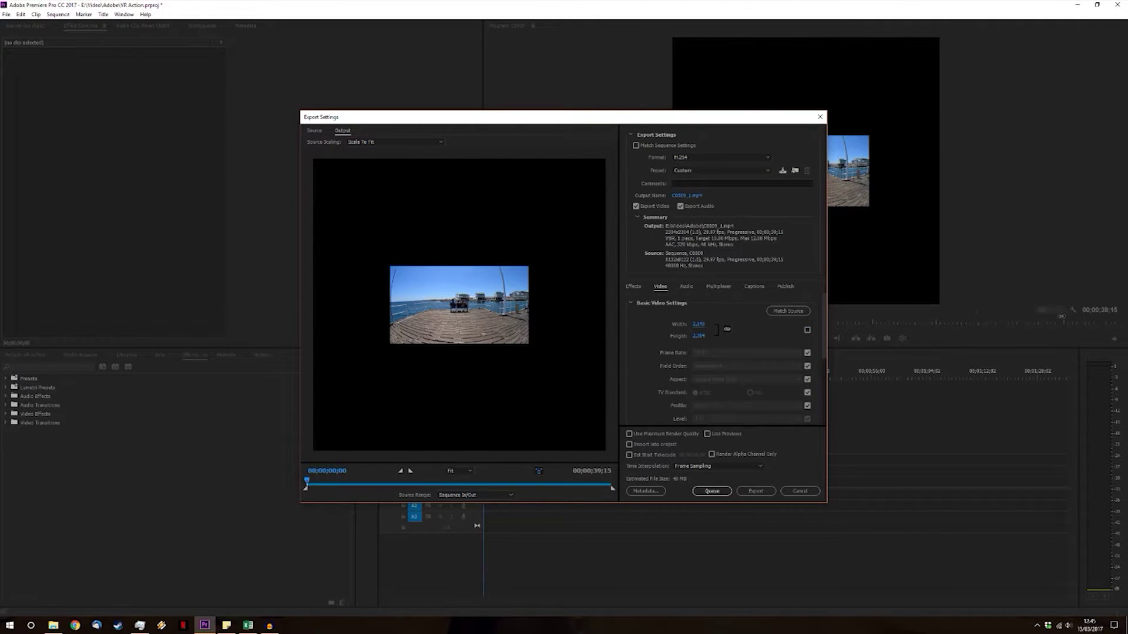
{"action": "left_click_drag", "start_coordinate": [699, 323], "coordinate": [699, 325]}
{"action": "left_click", "coordinate": [649, 321]}
{"action": "left_click", "coordinate": [649, 323]}
{"action": "left_click", "coordinate": [649, 322]}
{"action": "scroll", "coordinate": [747, 357], "scroll_direction": "down", "scroll_amount": 5}
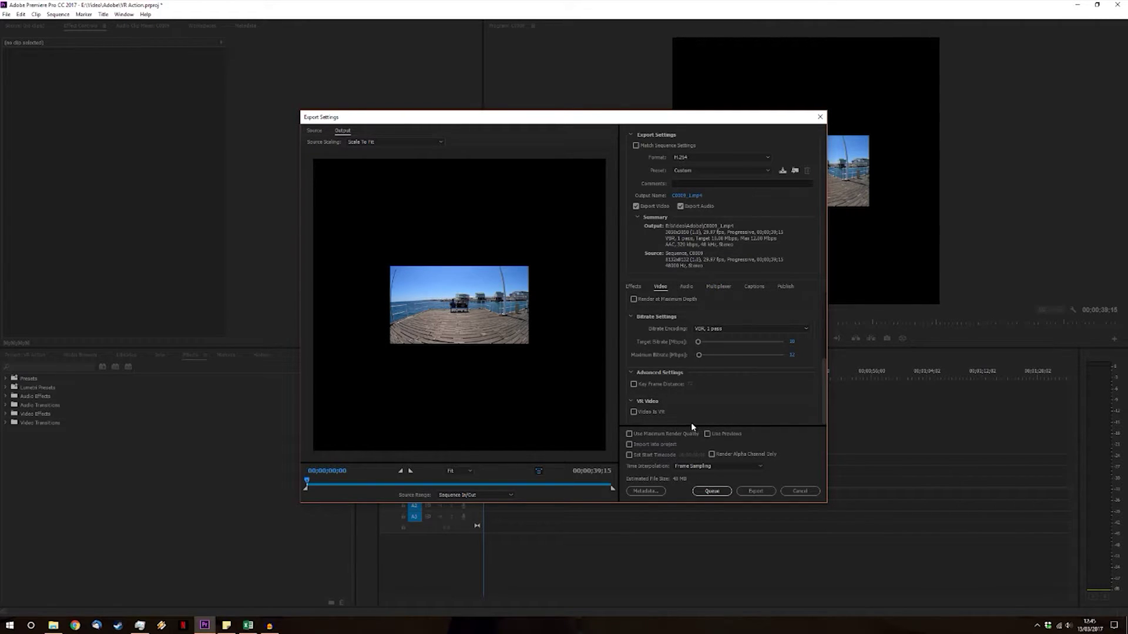
Export the video and open its output folder in File Explorer
{"action": "left_click", "coordinate": [755, 491]}
{"action": "left_click", "coordinate": [53, 626]}
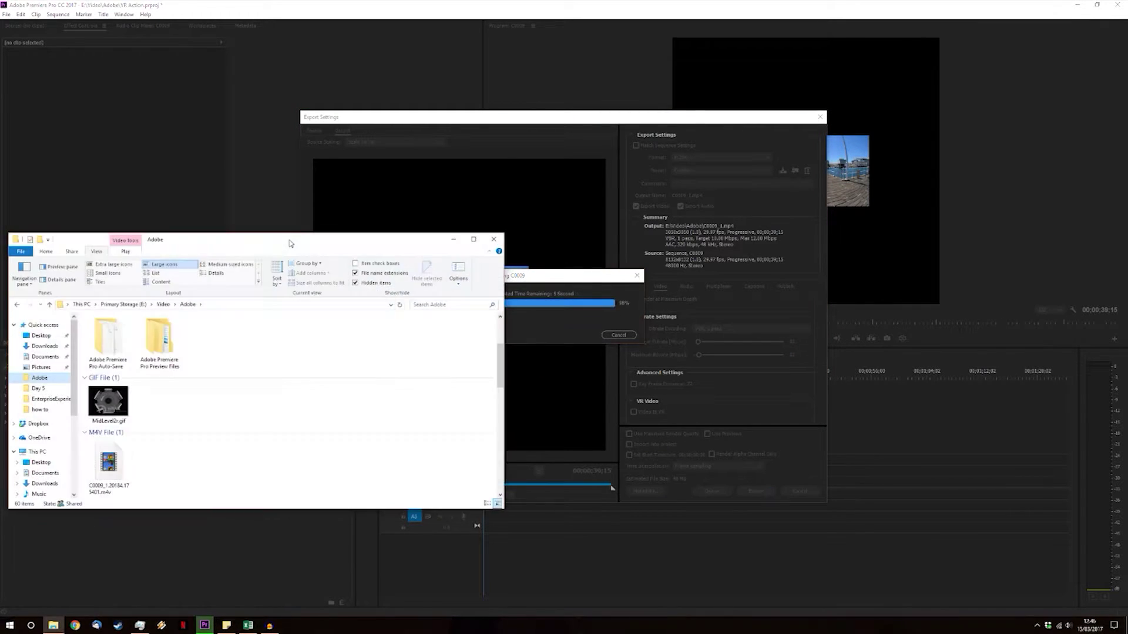
{"action": "left_click_drag", "start_coordinate": [289, 243], "coordinate": [345, 120]}
{"action": "scroll", "coordinate": [353, 264], "scroll_direction": "down", "scroll_amount": 2}
{"action": "scroll", "coordinate": [300, 292], "scroll_direction": "down", "scroll_amount": 3}
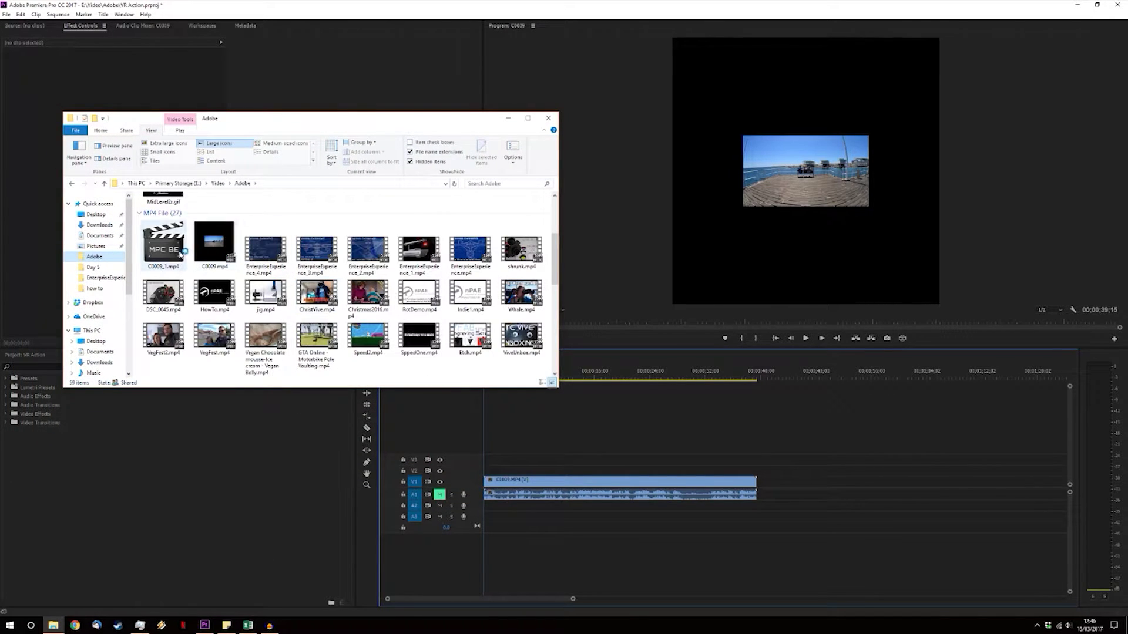
Add C0009_1.mp4 to the timeline and move the original C0009.MP4 clip up to V2
{"action": "left_click_drag", "start_coordinate": [180, 254], "coordinate": [491, 470]}
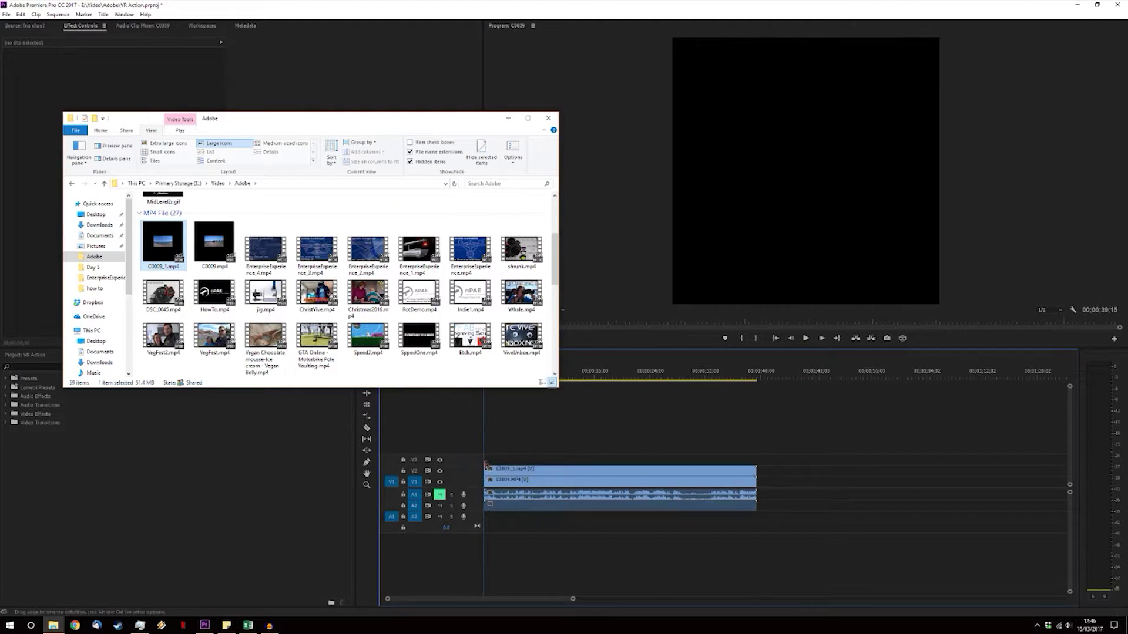
{"action": "left_click", "coordinate": [508, 118]}
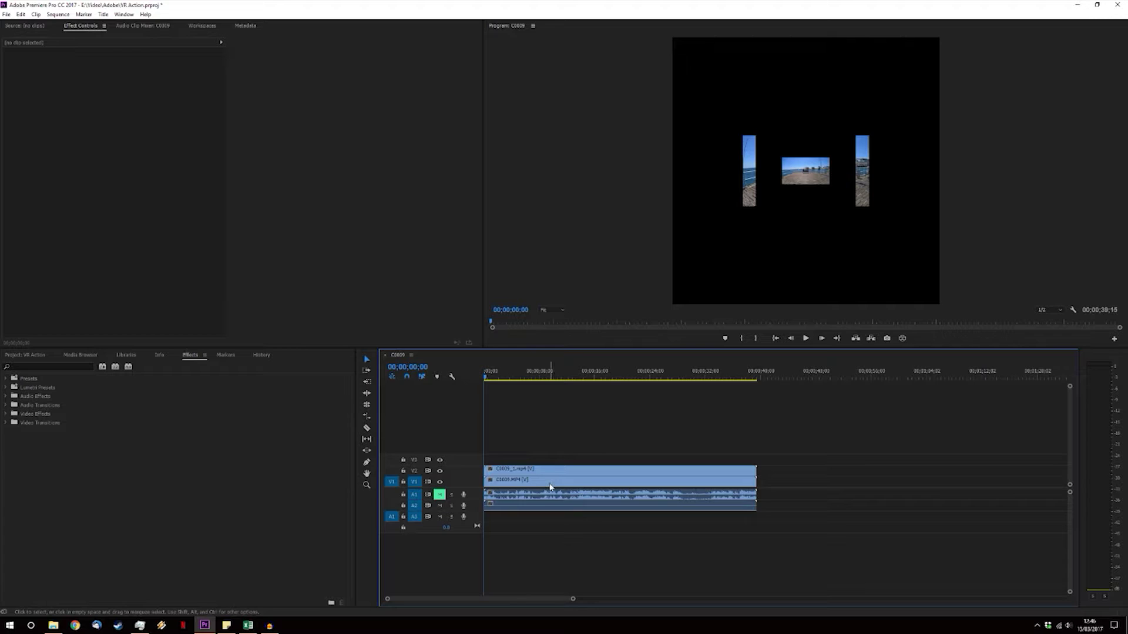
{"action": "left_click_drag", "start_coordinate": [551, 480], "coordinate": [526, 480]}
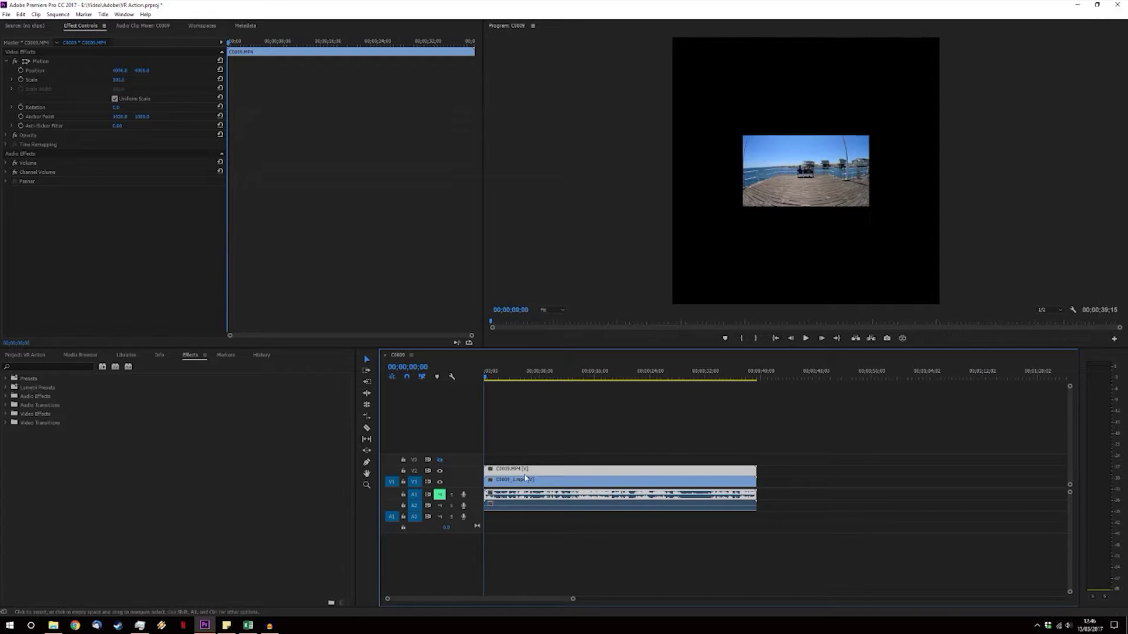
Select the lower C0009_1.mp4 clip, compare tracks, and set its Scale to 260
{"action": "left_click", "coordinate": [526, 480]}
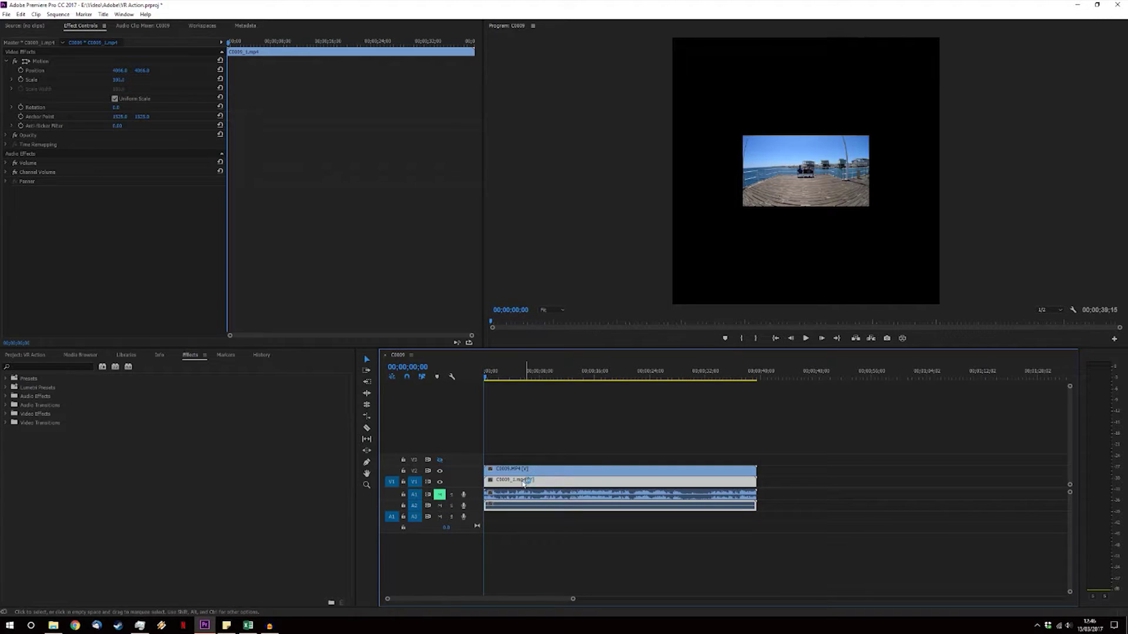
{"action": "left_click", "coordinate": [441, 470]}
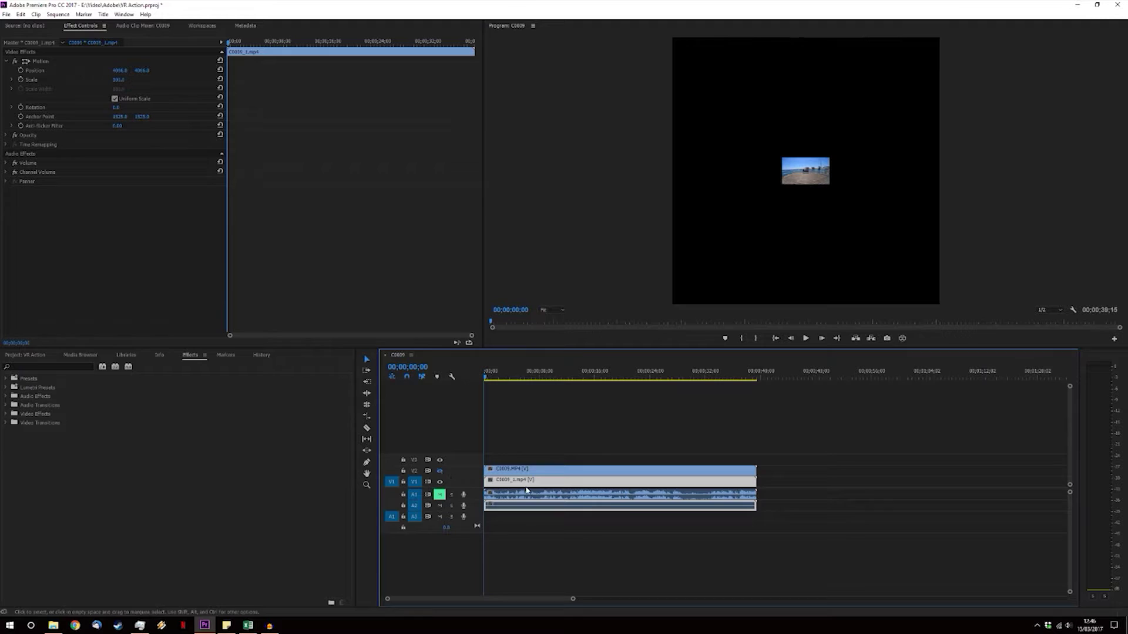
{"action": "left_click", "coordinate": [440, 472]}
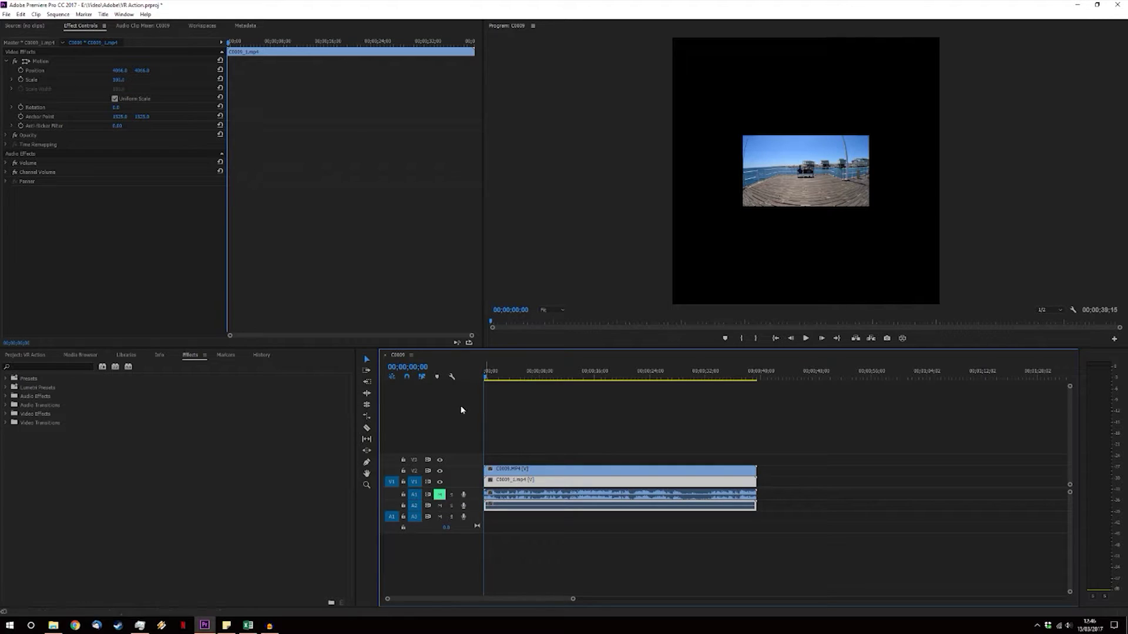
{"action": "left_click", "coordinate": [118, 81]}
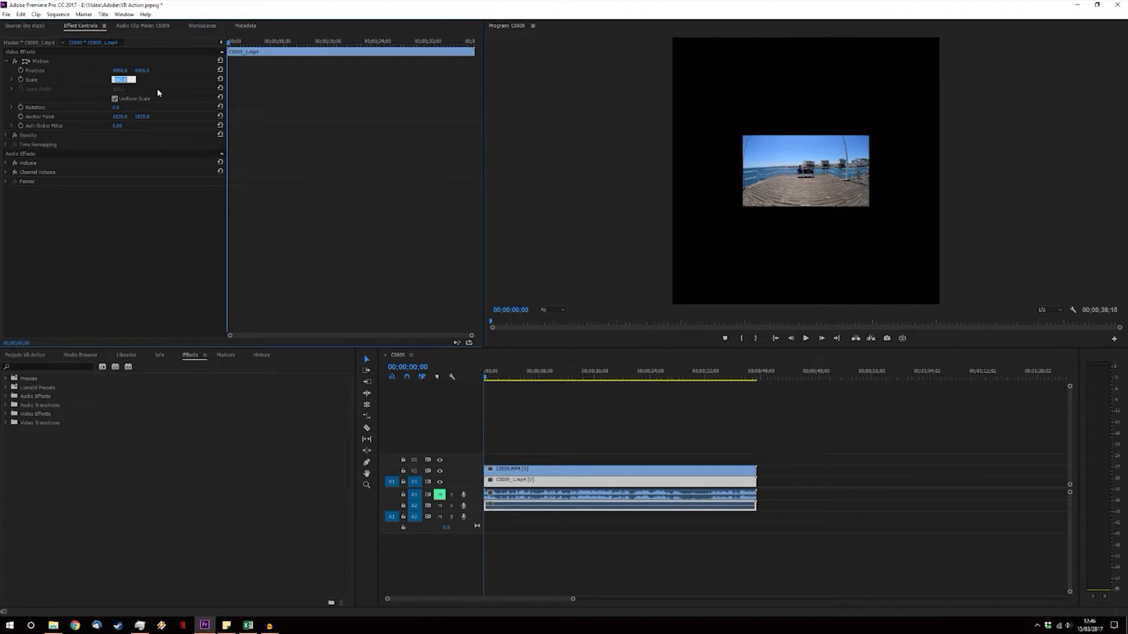
{"action": "type", "text": "260"}
{"action": "key", "text": "Return"}
Raise the clip's Scale to 265, compare with V2 hidden, and bring back the Excel calculator
{"action": "left_click", "coordinate": [442, 471]}
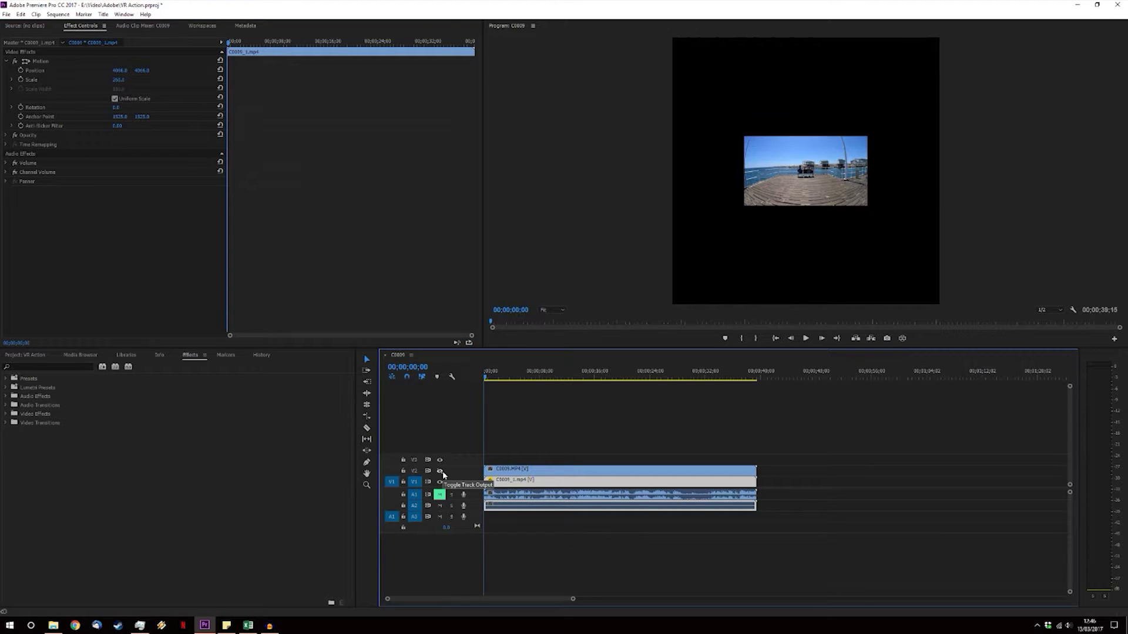
{"action": "left_click", "coordinate": [124, 80]}
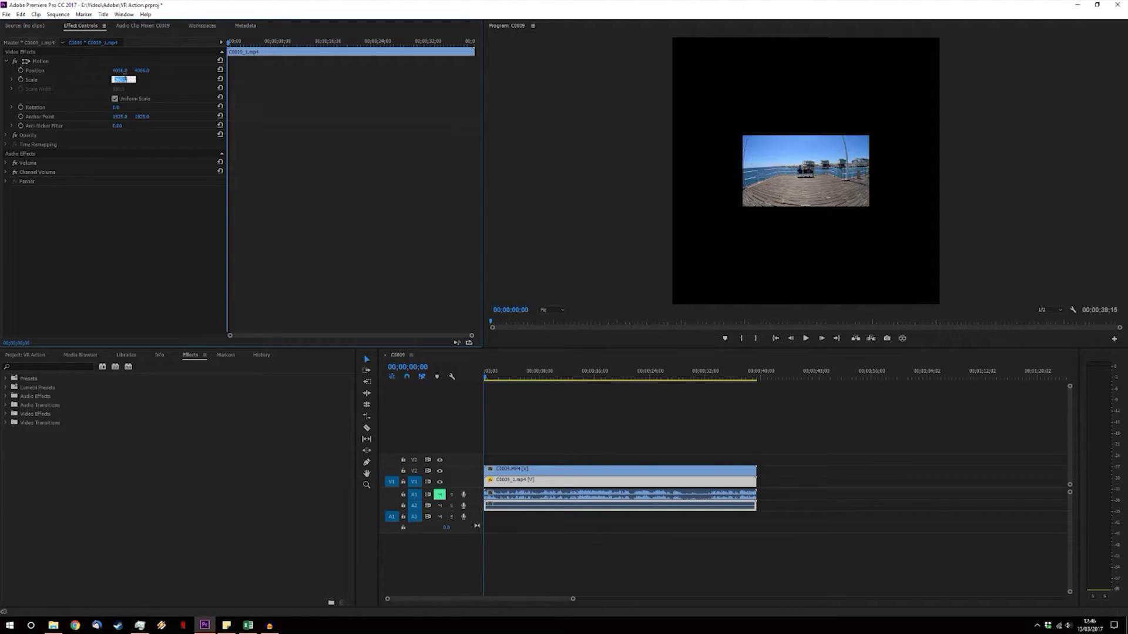
{"action": "type", "text": "265"}
{"action": "key", "text": "Return"}
{"action": "left_click", "coordinate": [440, 471]}
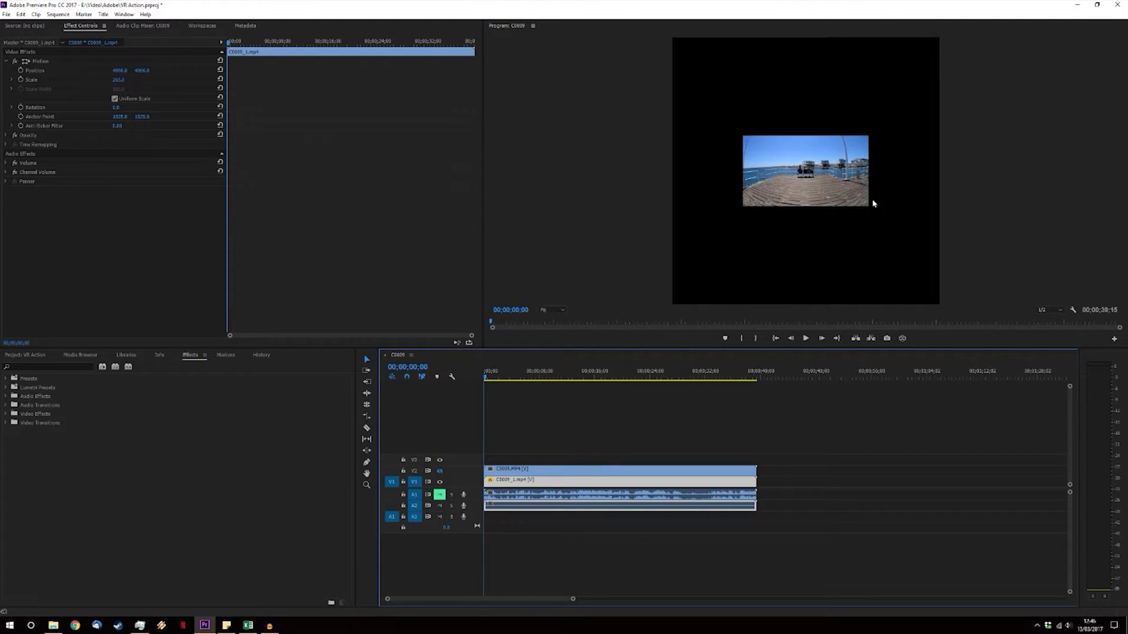
{"action": "left_click", "coordinate": [248, 625]}
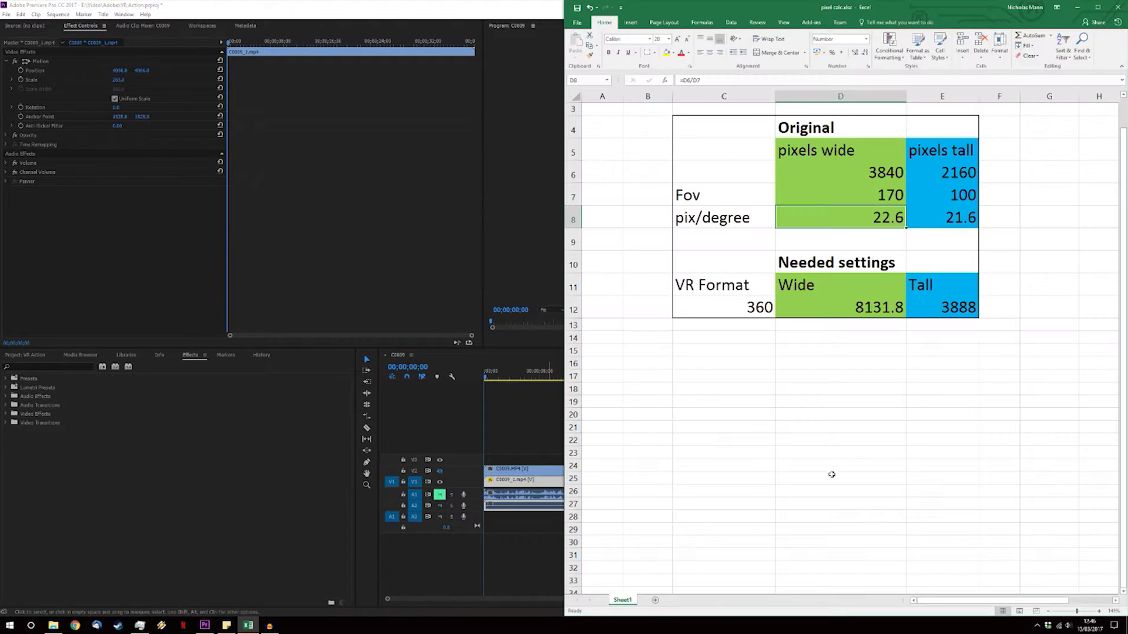
Set the sequence to 8132 × 3888, Equirectangular, Monoscopic VR, accepting deletion of previews
{"action": "left_click", "coordinate": [57, 14]}
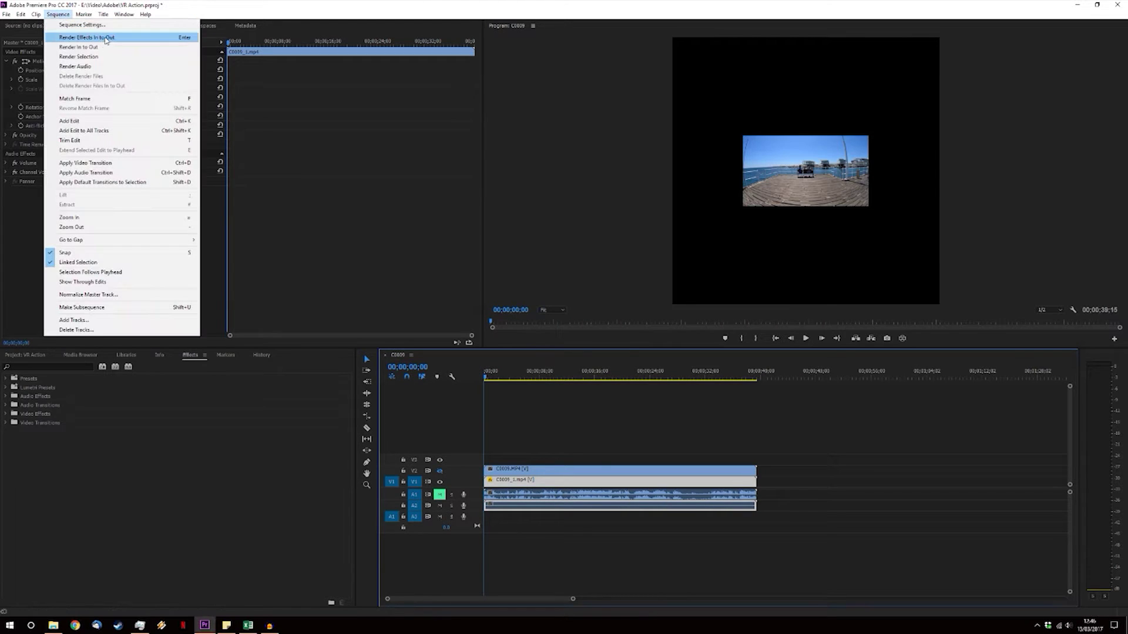
{"action": "left_click", "coordinate": [122, 26]}
{"action": "double_click", "coordinate": [564, 206]}
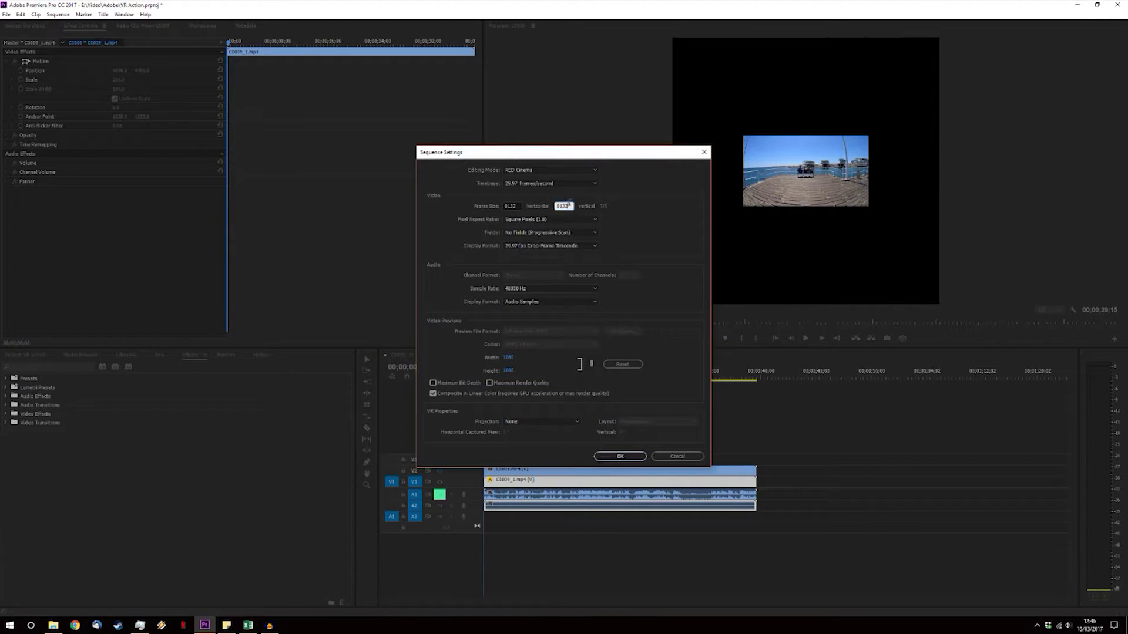
{"action": "type", "text": "8888"}
{"action": "left_click", "coordinate": [571, 423]}
{"action": "left_click", "coordinate": [564, 442]}
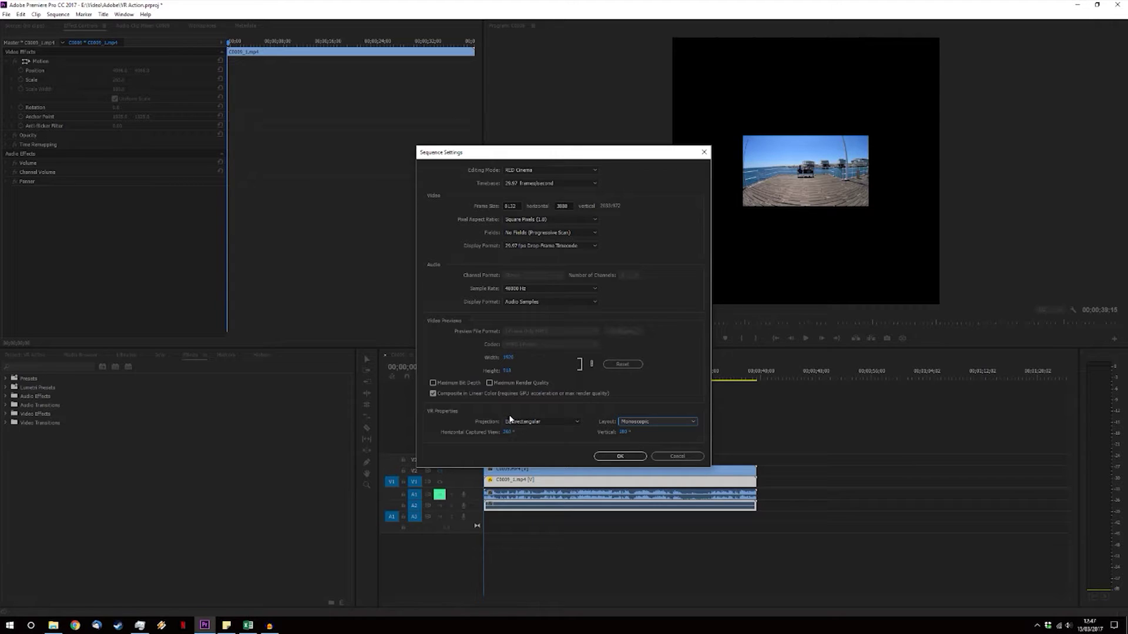
{"action": "left_click", "coordinate": [610, 455]}
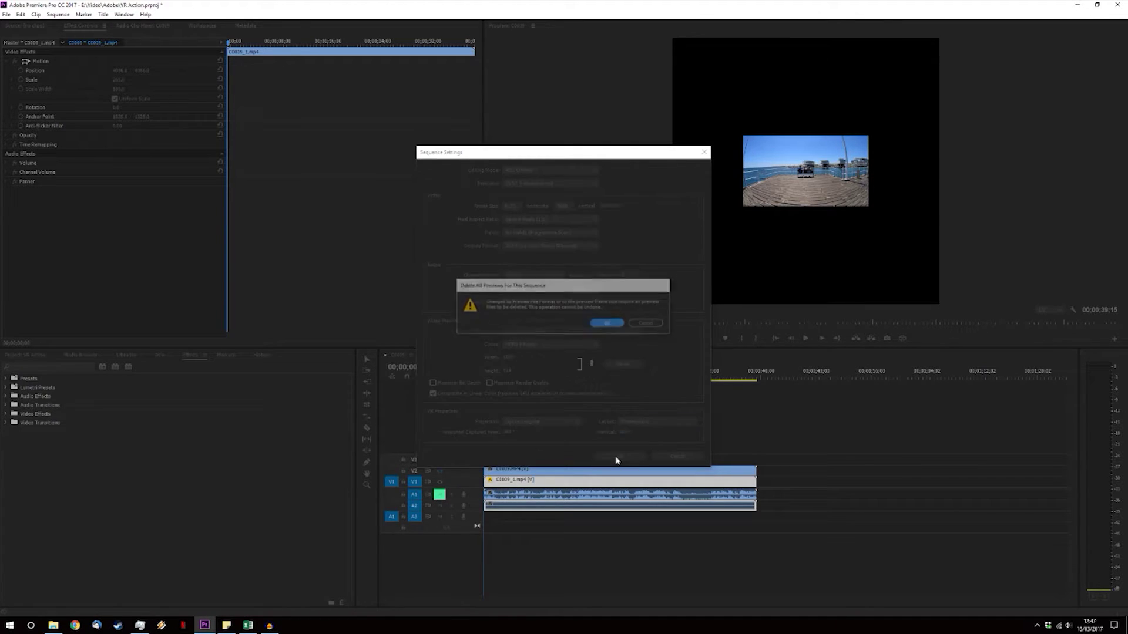
{"action": "left_click", "coordinate": [607, 324]}
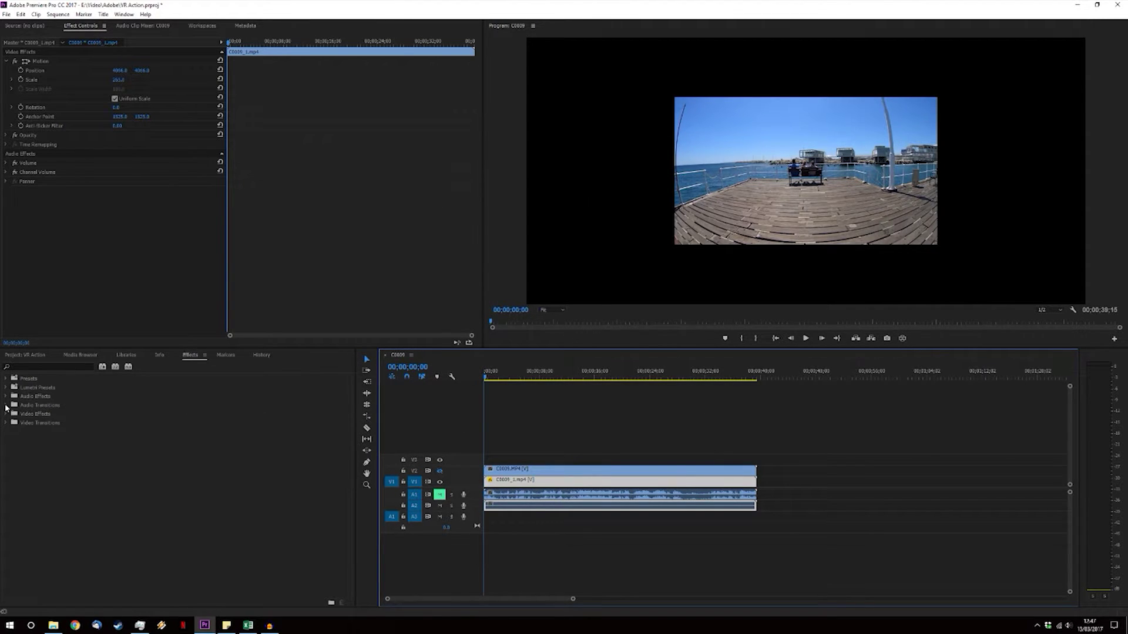
Search effects for 'lens' and apply Lens Distortion to the C0009.MP4 clip
{"action": "left_click", "coordinate": [31, 368]}
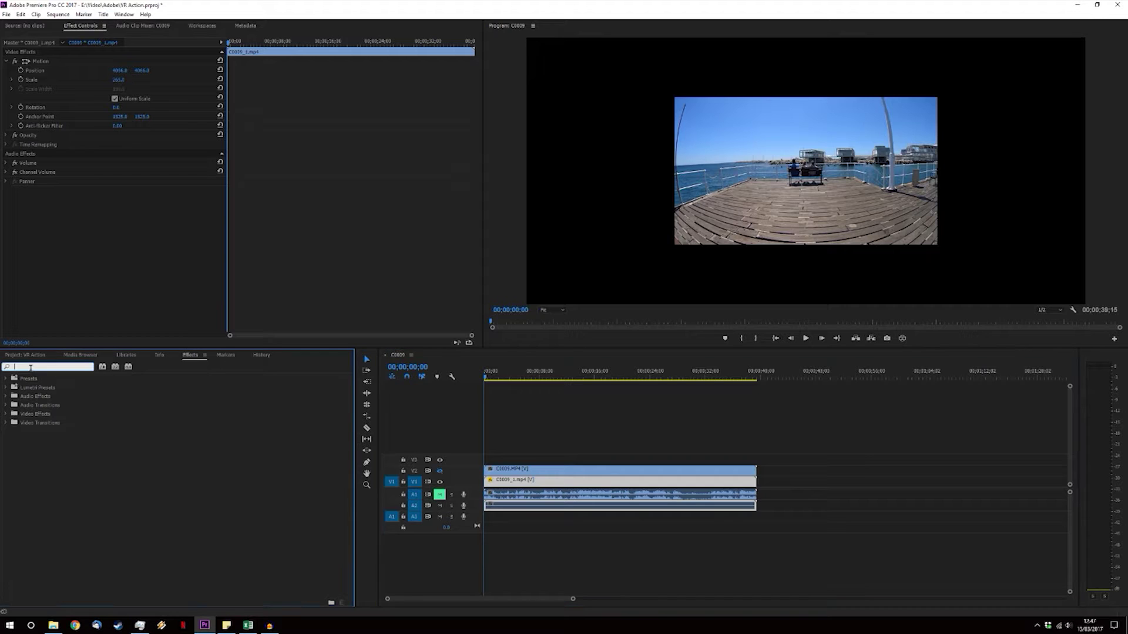
{"action": "type", "text": "lens"}
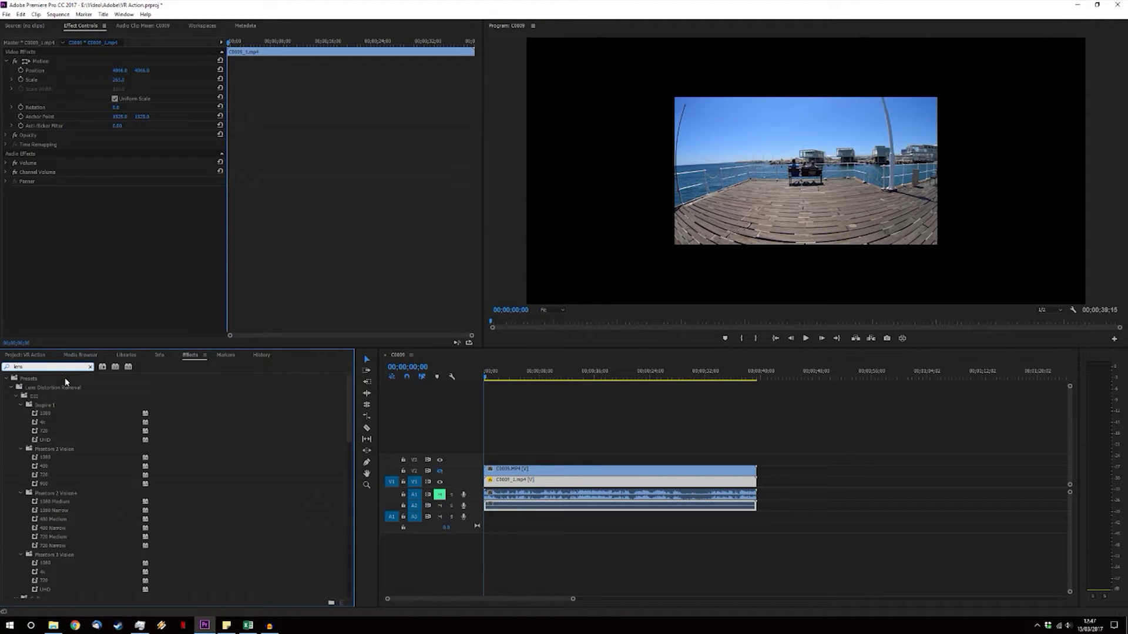
{"action": "left_click", "coordinate": [6, 379]}
{"action": "left_click_drag", "start_coordinate": [38, 432], "coordinate": [527, 474]}
Lower C0009.MP4's Curvature to straighten the fisheye, then add Lens Distortion to C0009_1.mp4
{"action": "left_click", "coordinate": [440, 470]}
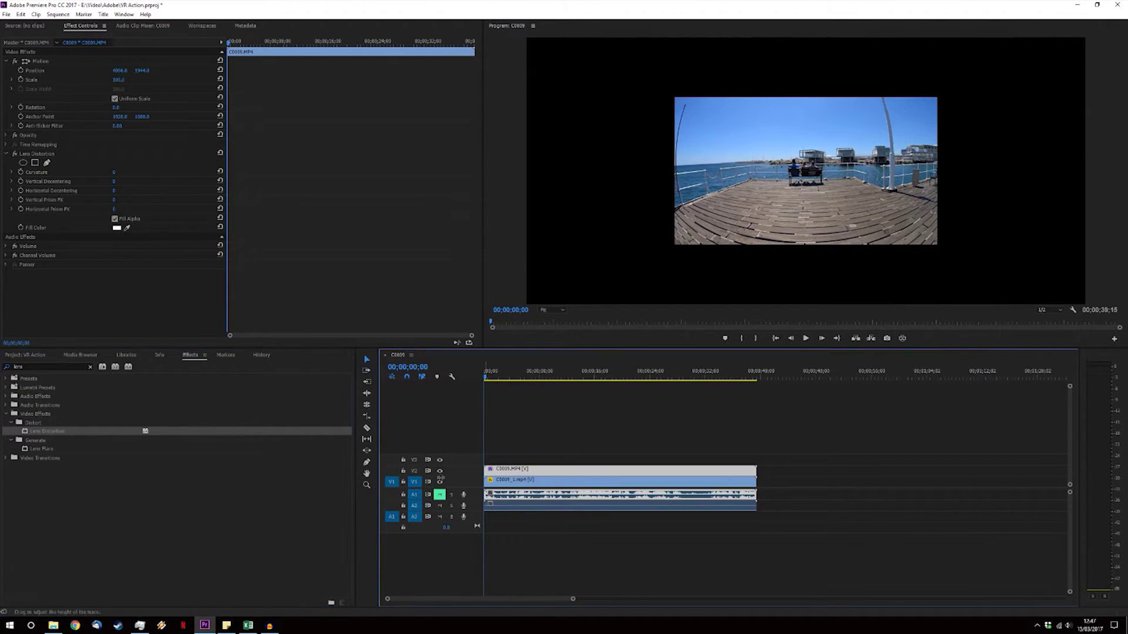
{"action": "left_click", "coordinate": [440, 481]}
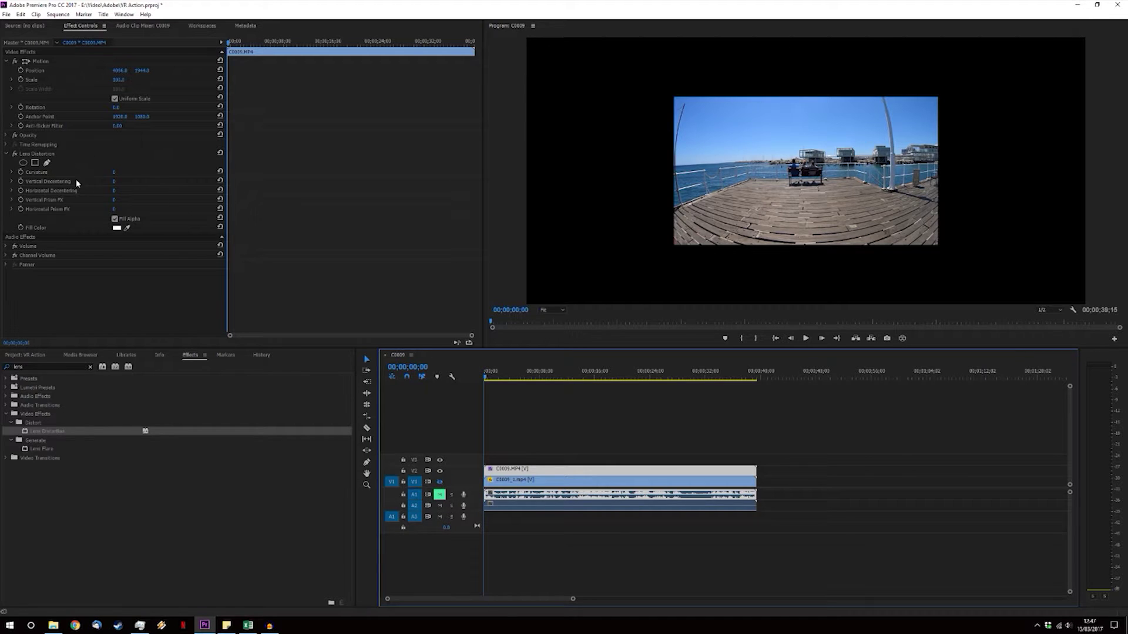
{"action": "mouse_move", "coordinate": [113, 172]}
{"action": "left_mouse_down"}
{"action": "mouse_move", "coordinate": [131, 172]}
{"action": "mouse_move", "coordinate": [58, 172]}
{"action": "mouse_move", "coordinate": [124, 173]}
{"action": "left_mouse_up"}
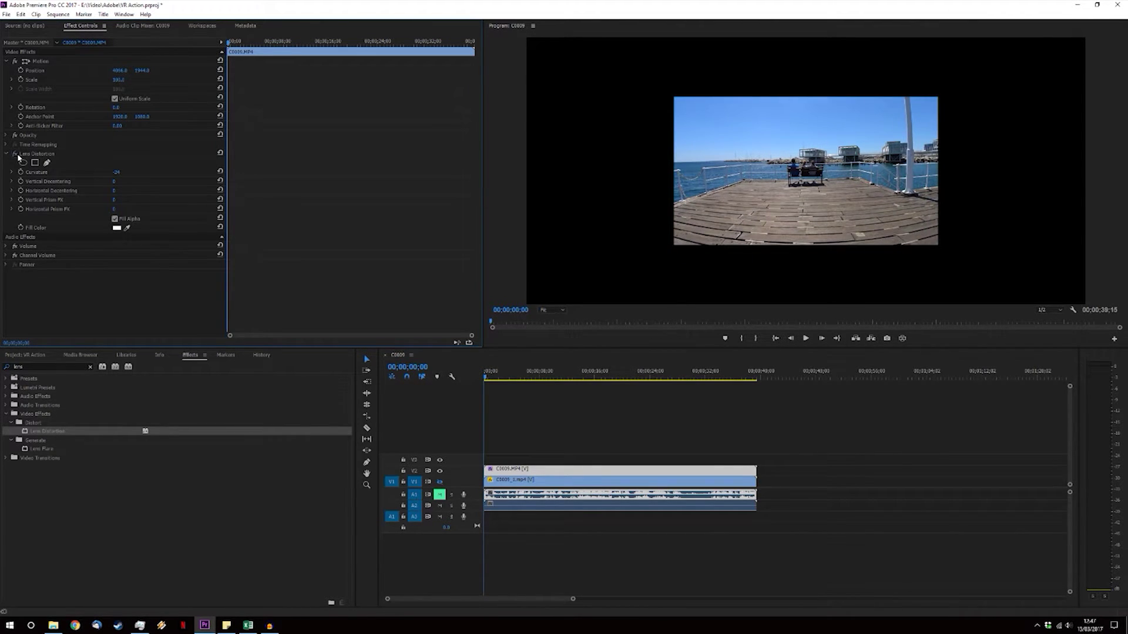
{"action": "left_click", "coordinate": [439, 482]}
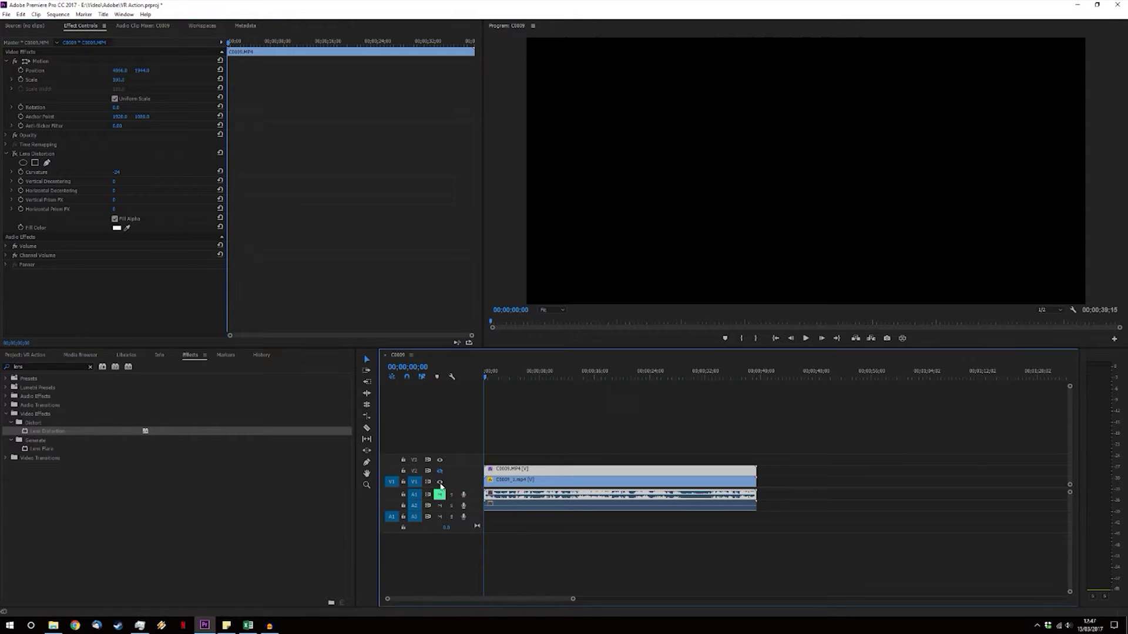
{"action": "left_click_drag", "start_coordinate": [235, 431], "coordinate": [520, 483]}
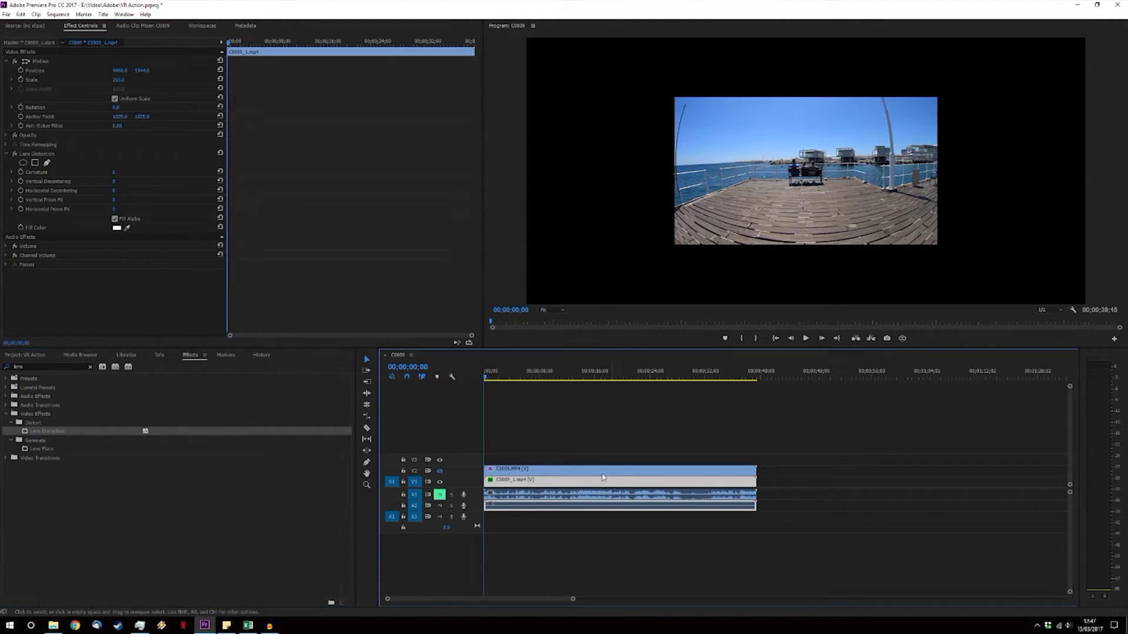
Set C0009_1.mp4's Lens Distortion Curvature to -65, then drag it further for stronger warping
{"action": "left_click", "coordinate": [114, 172]}
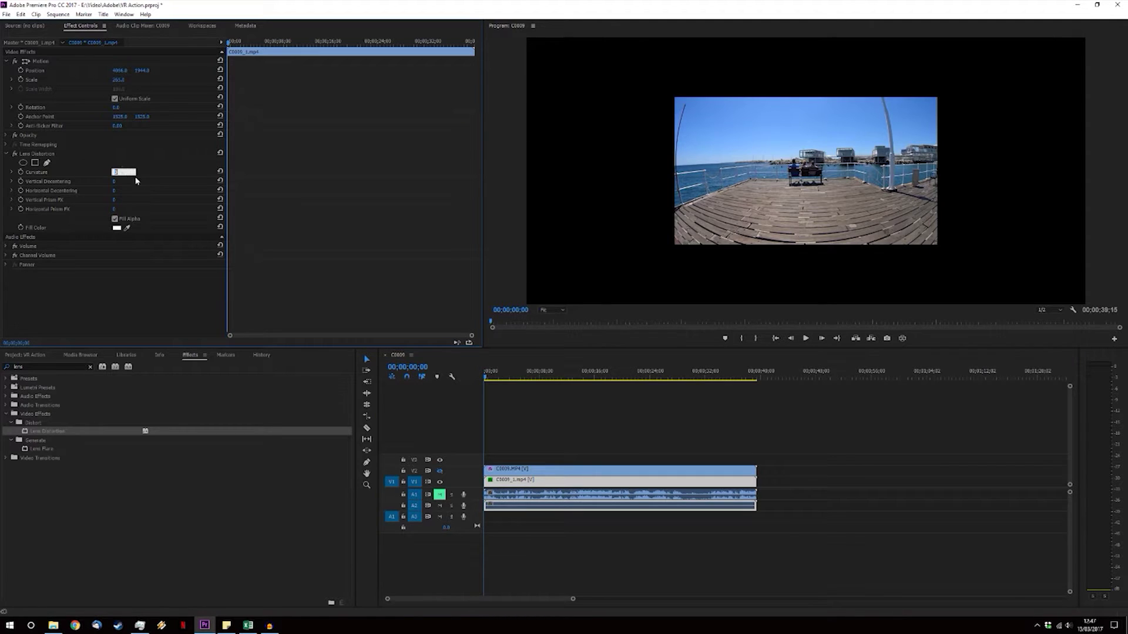
{"action": "type", "text": "-65"}
{"action": "key", "text": "Return"}
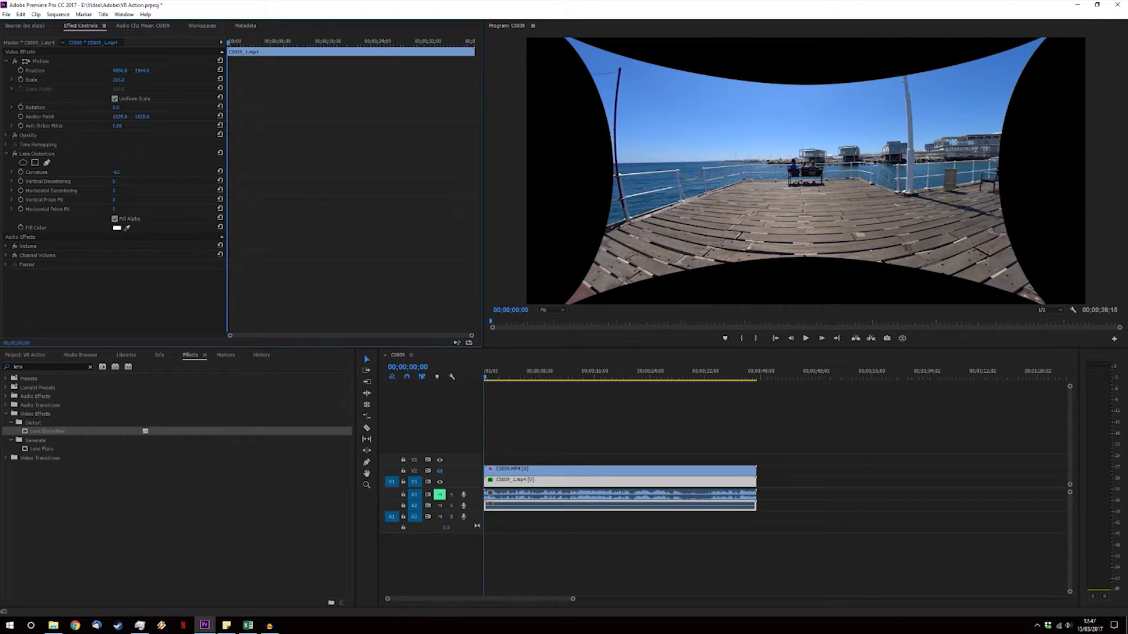
{"action": "mouse_move", "coordinate": [117, 172]}
{"action": "left_mouse_down"}
{"action": "mouse_move", "coordinate": [105, 172]}
{"action": "mouse_move", "coordinate": [118, 172]}
{"action": "left_mouse_up"}
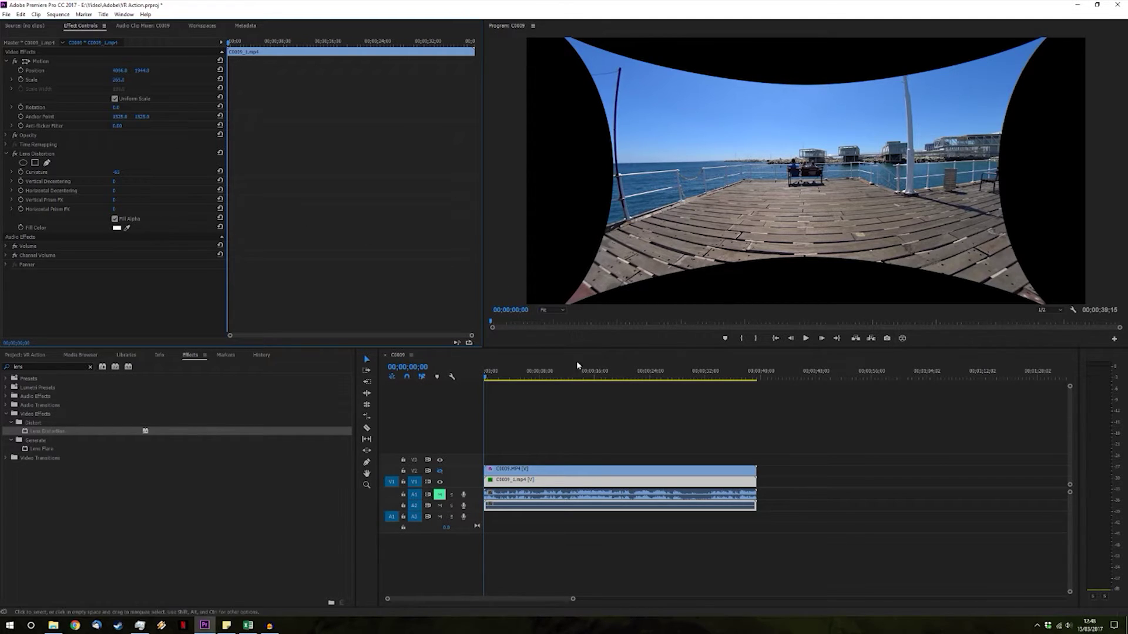
Select the lens-corrected V1 clip and reduce its Motion Scale to about 183
{"action": "left_click", "coordinate": [441, 473]}
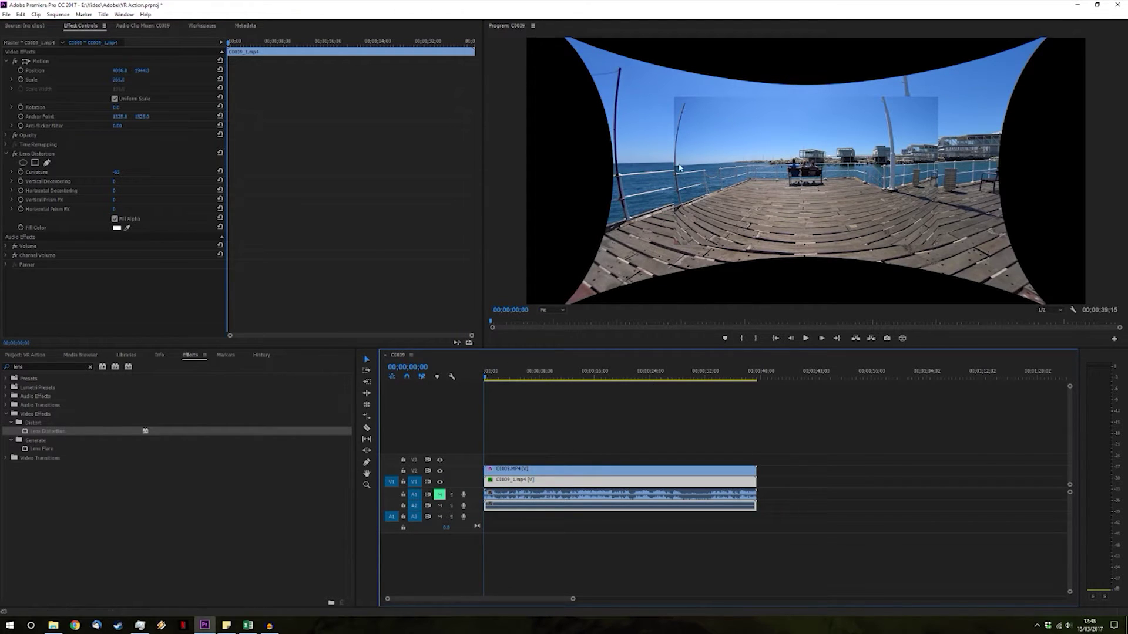
{"action": "left_click", "coordinate": [545, 472]}
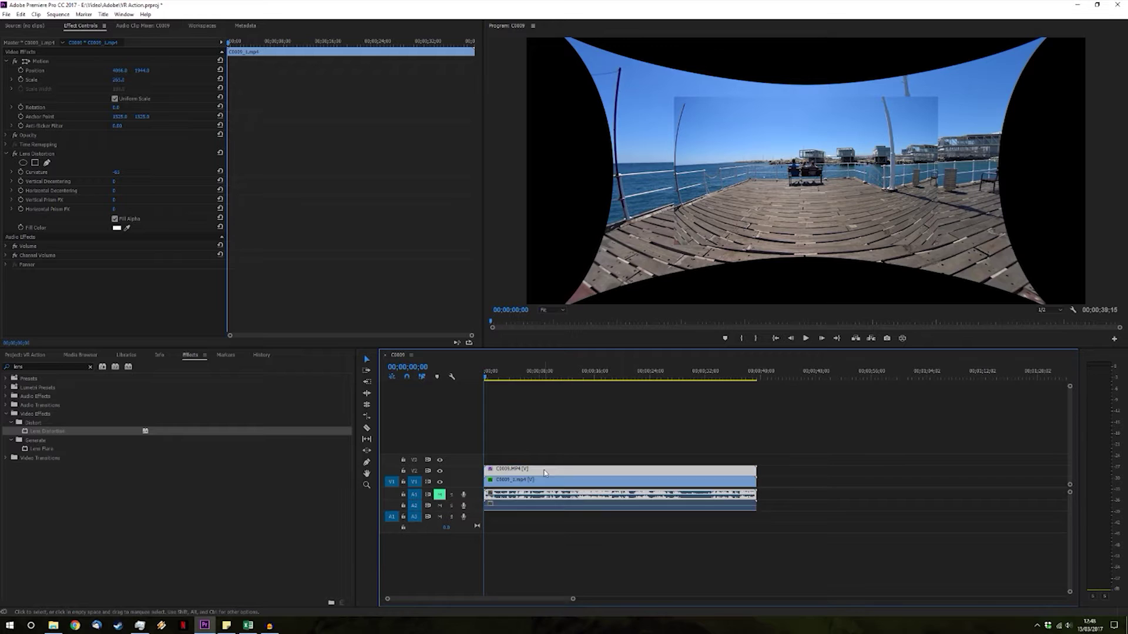
{"action": "left_click", "coordinate": [528, 480]}
{"action": "left_click", "coordinate": [121, 86]}
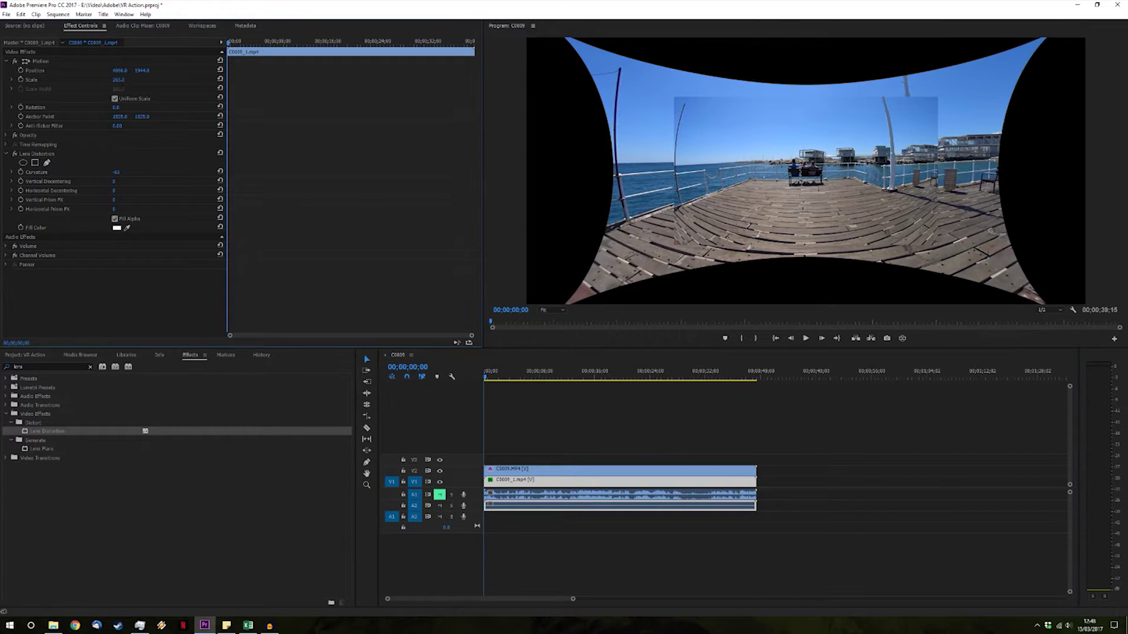
{"action": "left_click_drag", "start_coordinate": [118, 80], "coordinate": [70, 80]}
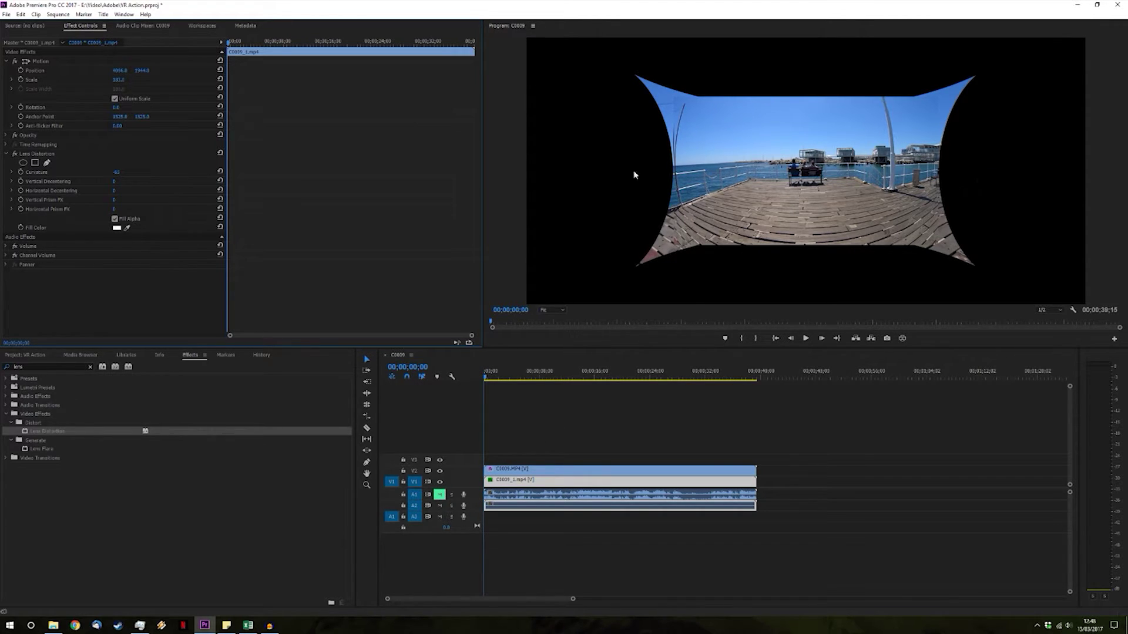
Toggle the V2 track's visibility repeatedly to compare versions, leaving it hidden
{"action": "left_click", "coordinate": [439, 471]}
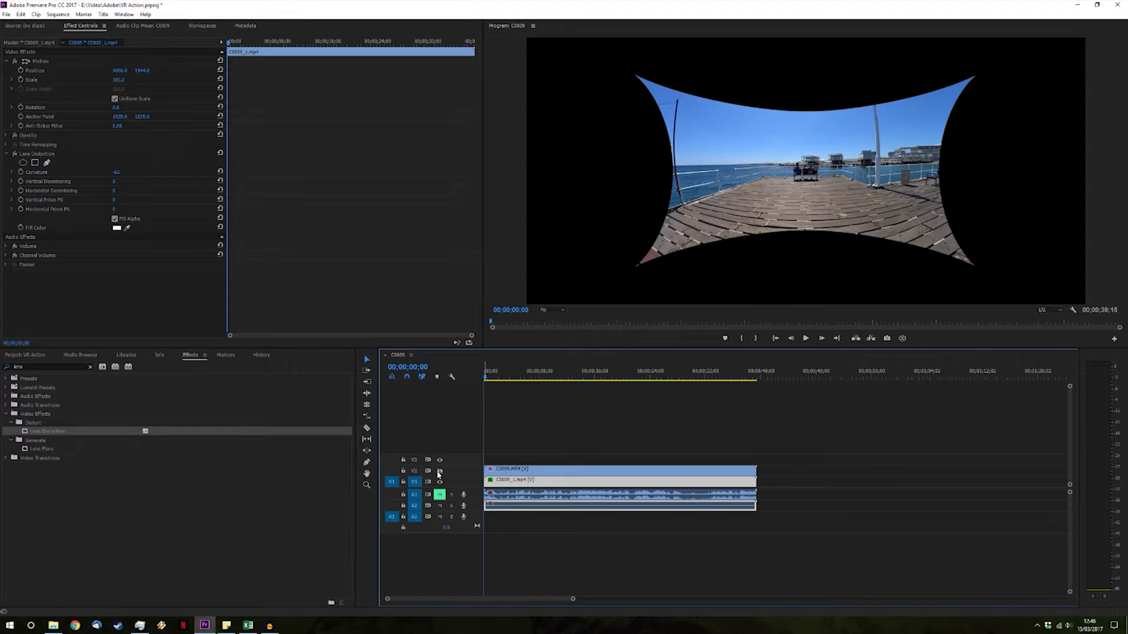
{"action": "left_click", "coordinate": [439, 471]}
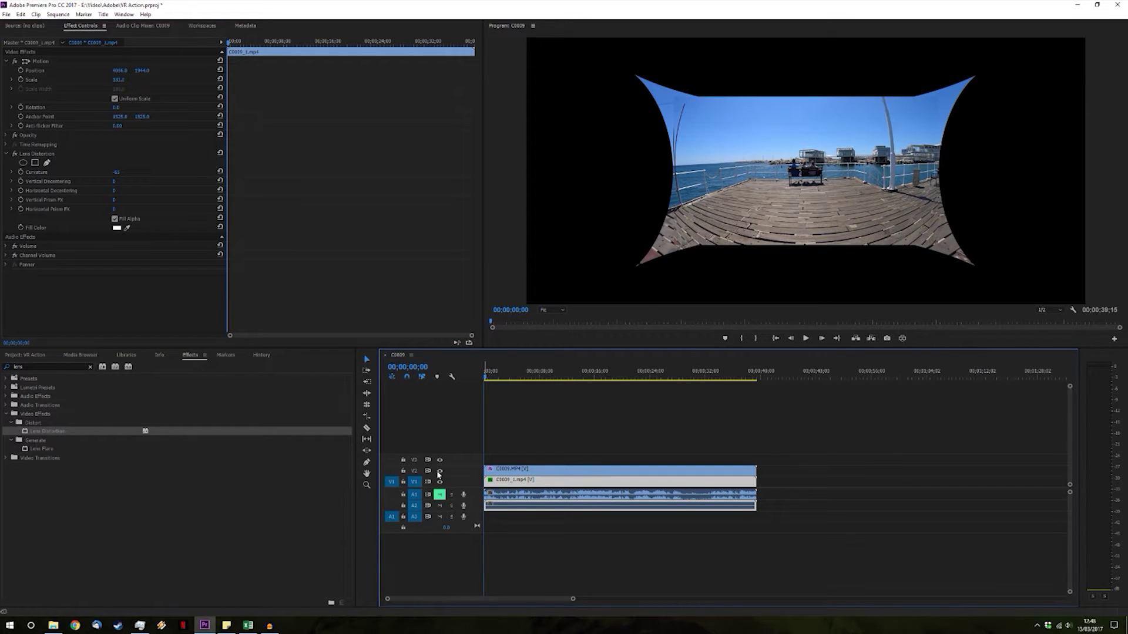
{"action": "left_click", "coordinate": [439, 471]}
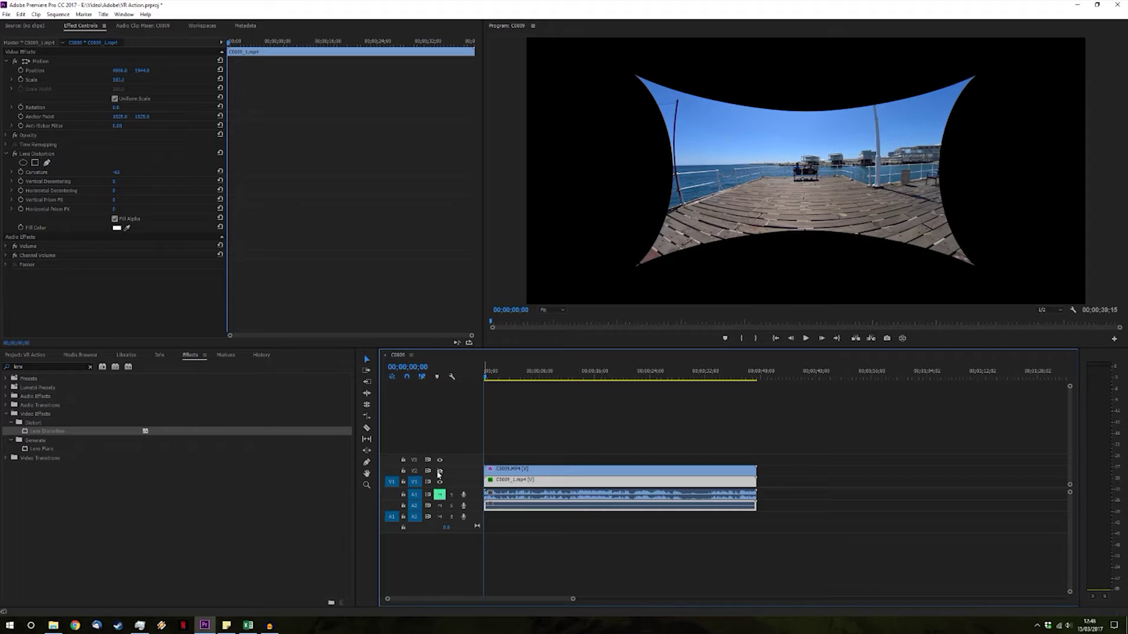
{"action": "left_click", "coordinate": [439, 471]}
{"action": "left_click", "coordinate": [439, 471]}
{"action": "left_click", "coordinate": [440, 470]}
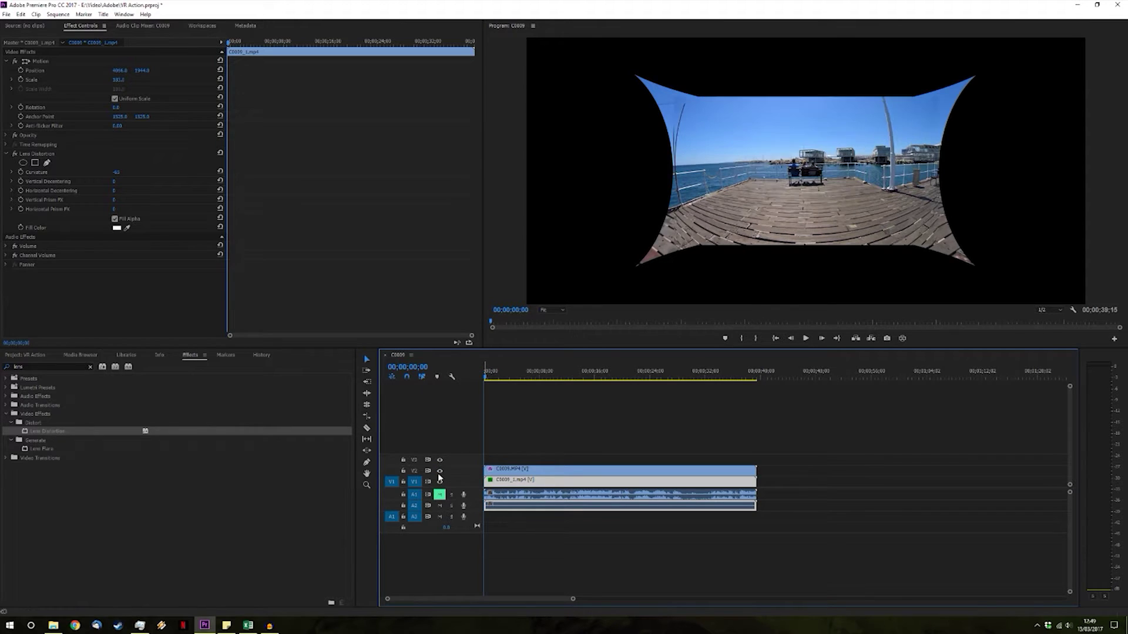
{"action": "left_click", "coordinate": [439, 471]}
{"action": "left_click", "coordinate": [439, 471]}
{"action": "left_click", "coordinate": [440, 472]}
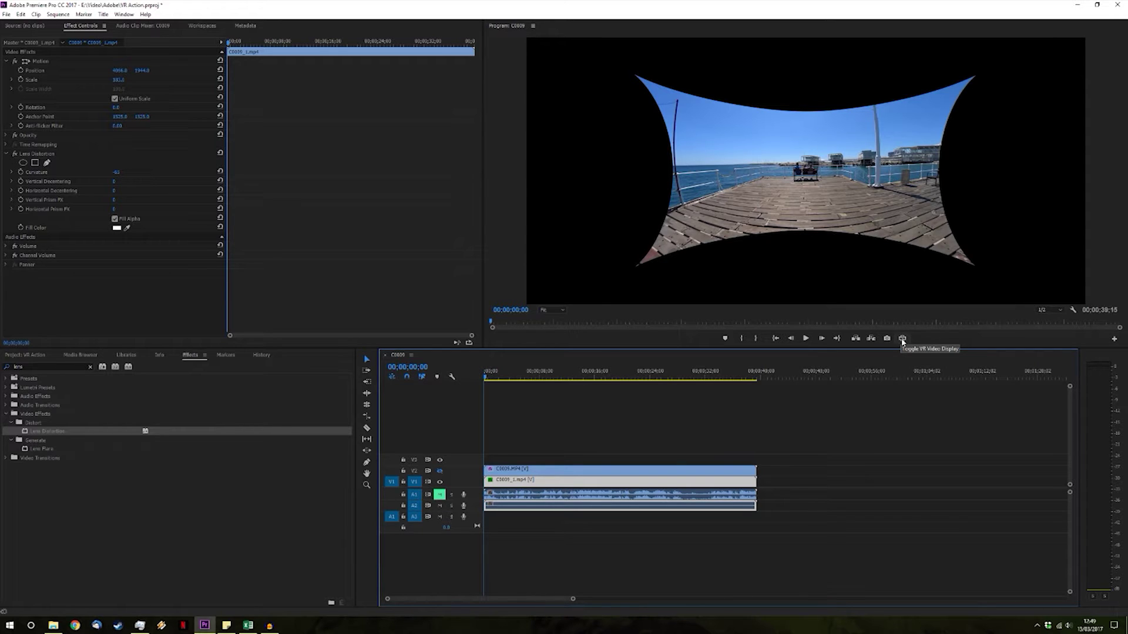
Turn on the VR video display and set its field of view to 110° by 110°
{"action": "left_click", "coordinate": [900, 338]}
{"action": "left_click_drag", "start_coordinate": [842, 147], "coordinate": [963, 212]}
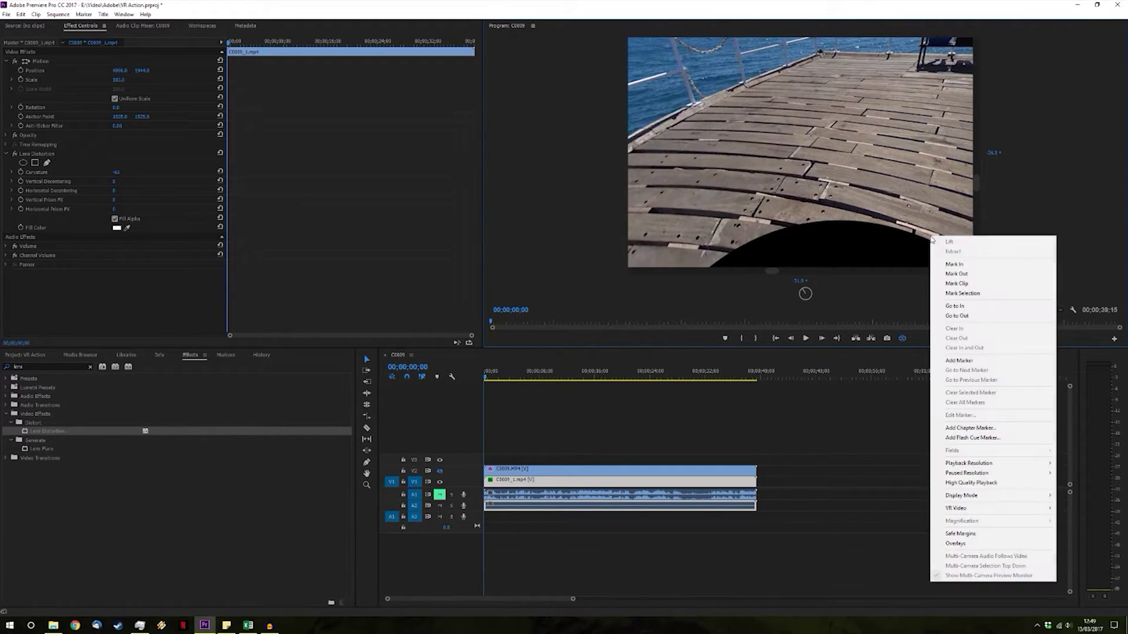
{"action": "mouse_move", "coordinate": [1015, 509]}
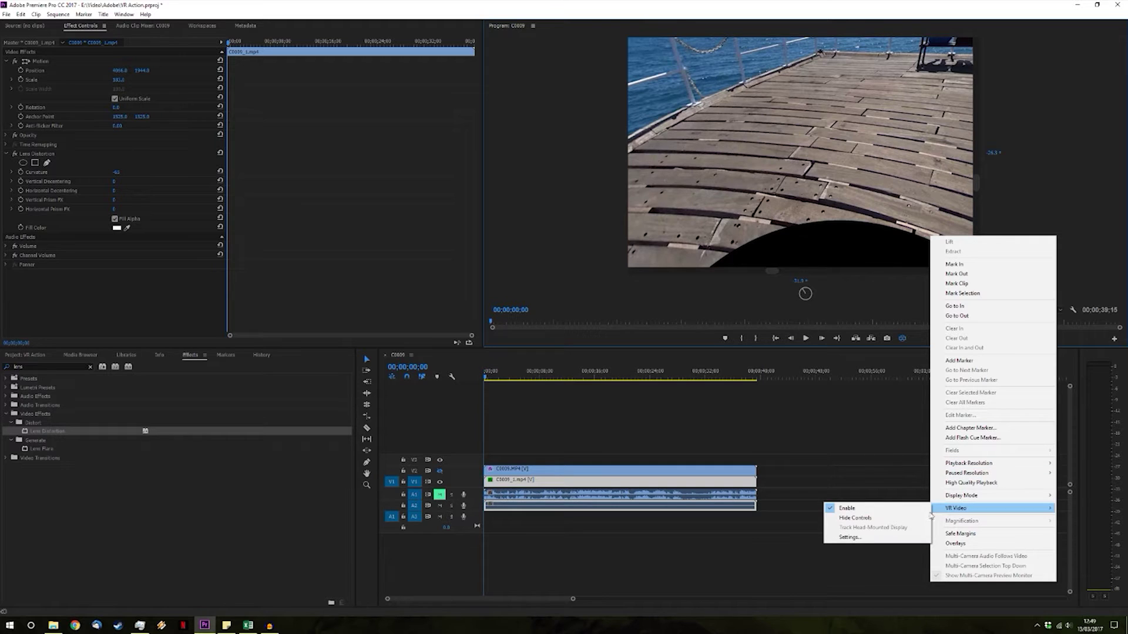
{"action": "left_click", "coordinate": [899, 537]}
{"action": "left_click", "coordinate": [569, 308]}
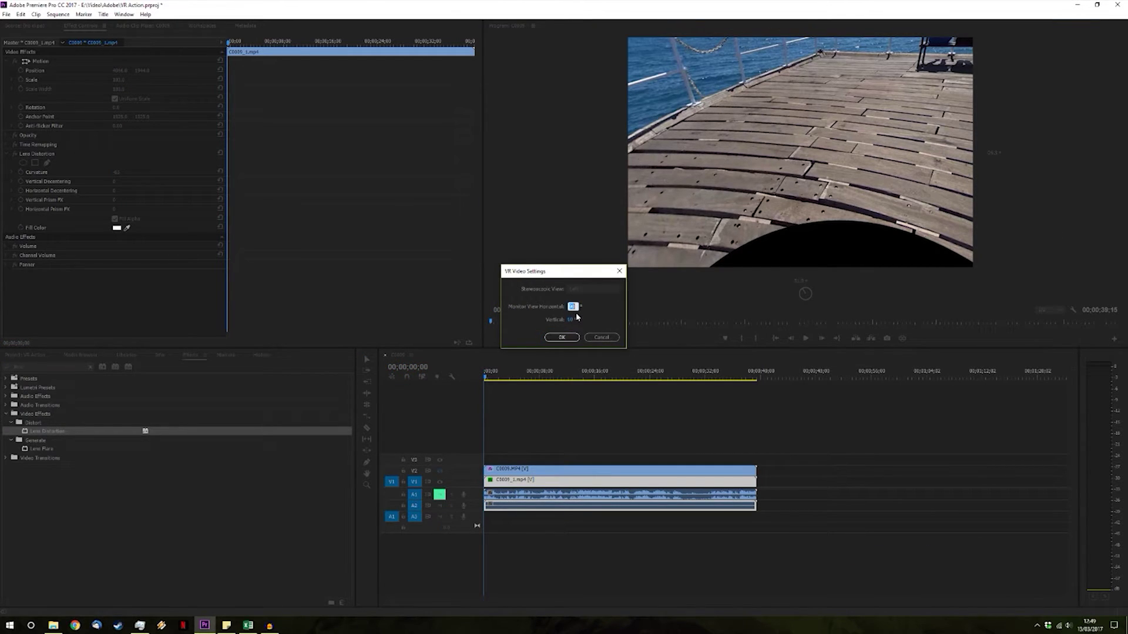
{"action": "type", "text": "1"}
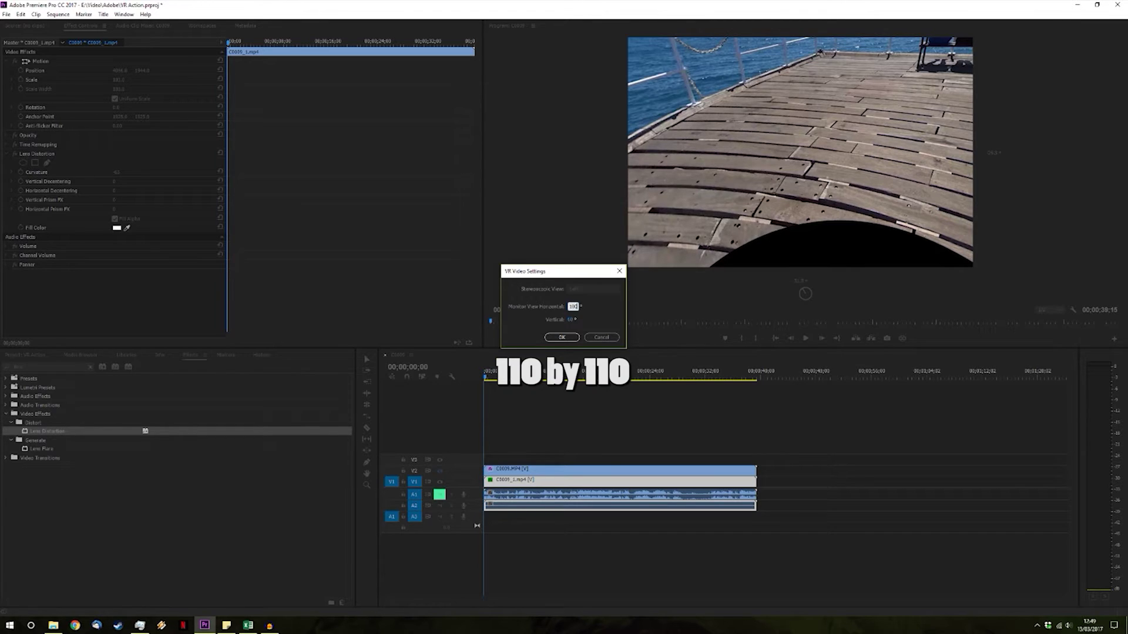
{"action": "type", "text": "10"}
{"action": "left_click", "coordinate": [571, 321]}
{"action": "type", "text": "110"}
{"action": "left_click", "coordinate": [570, 339]}
{"action": "left_click_drag", "start_coordinate": [794, 164], "coordinate": [857, 135]}
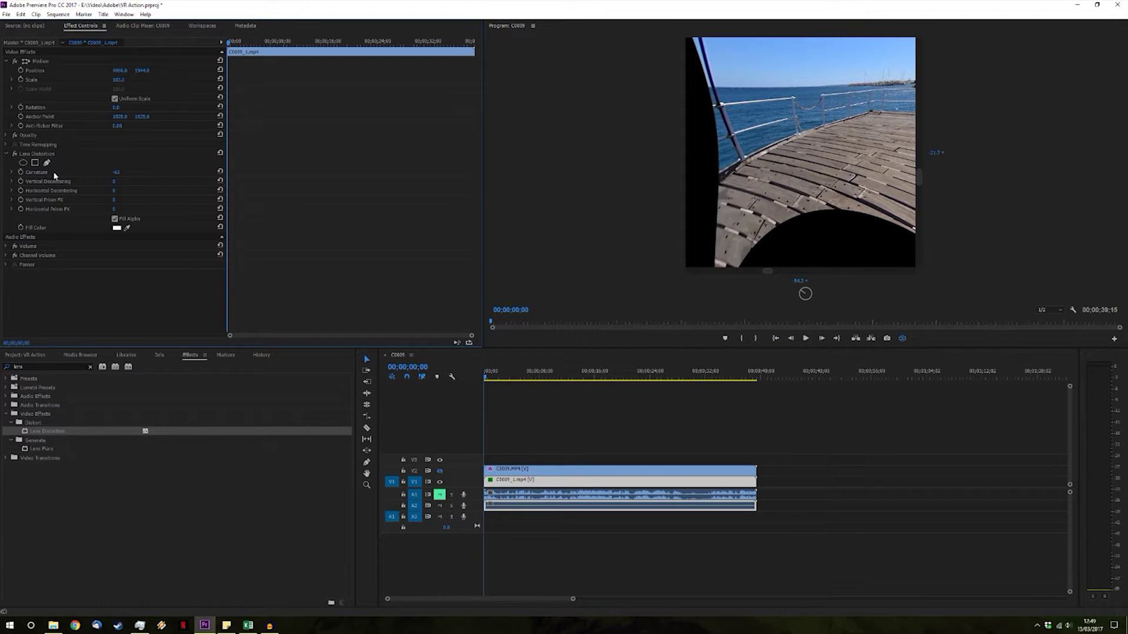
Set the Lens Distortion Curvature to -65
{"action": "mouse_move", "coordinate": [111, 172]}
{"action": "left_mouse_down"}
{"action": "mouse_move", "coordinate": [124, 173]}
{"action": "mouse_move", "coordinate": [110, 173]}
{"action": "left_mouse_up"}
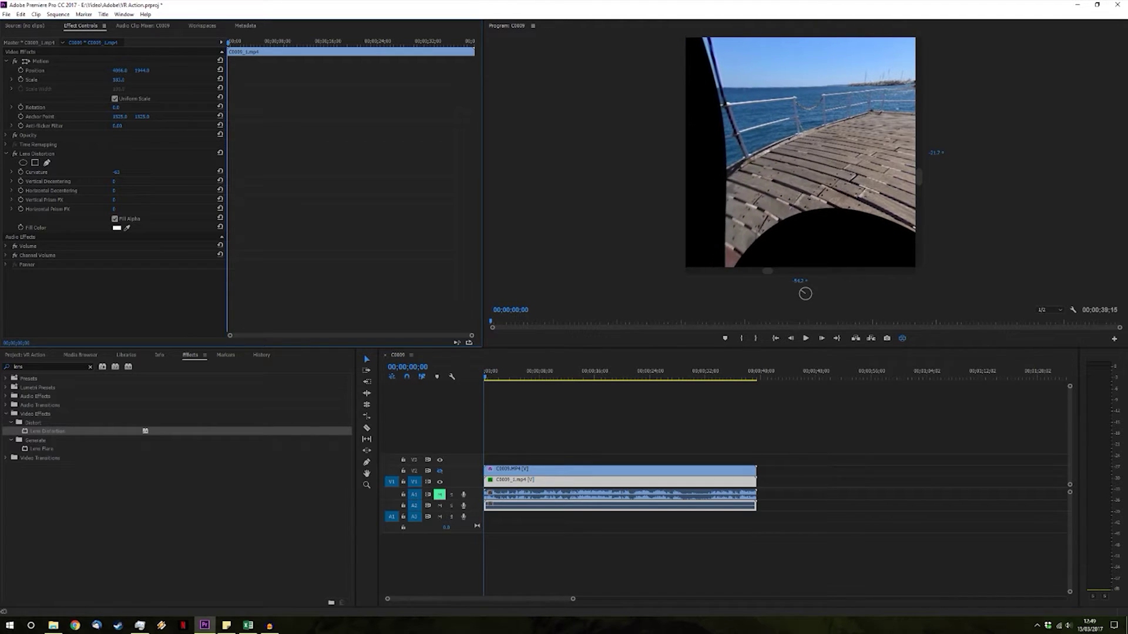
{"action": "left_click", "coordinate": [116, 172]}
{"action": "type", "text": "-"}
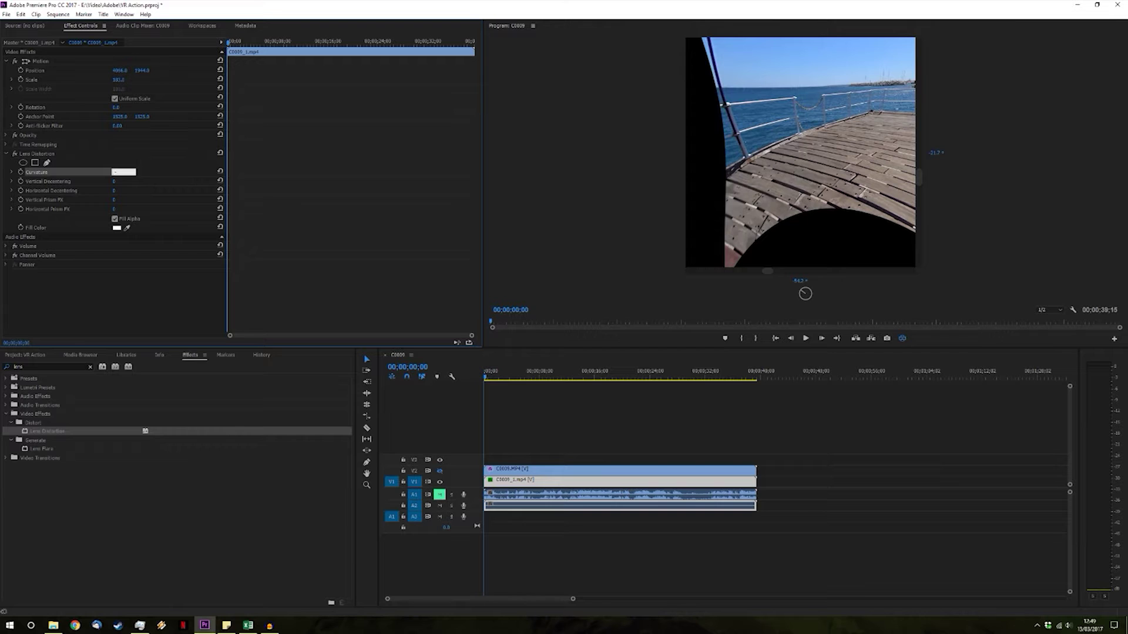
{"action": "type", "text": "65"}
{"action": "key", "text": "Return"}
Play the sequence in the VR view while panning, then switch back to flat preview
{"action": "left_click_drag", "start_coordinate": [734, 117], "coordinate": [820, 276]}
{"action": "left_click", "coordinate": [808, 338]}
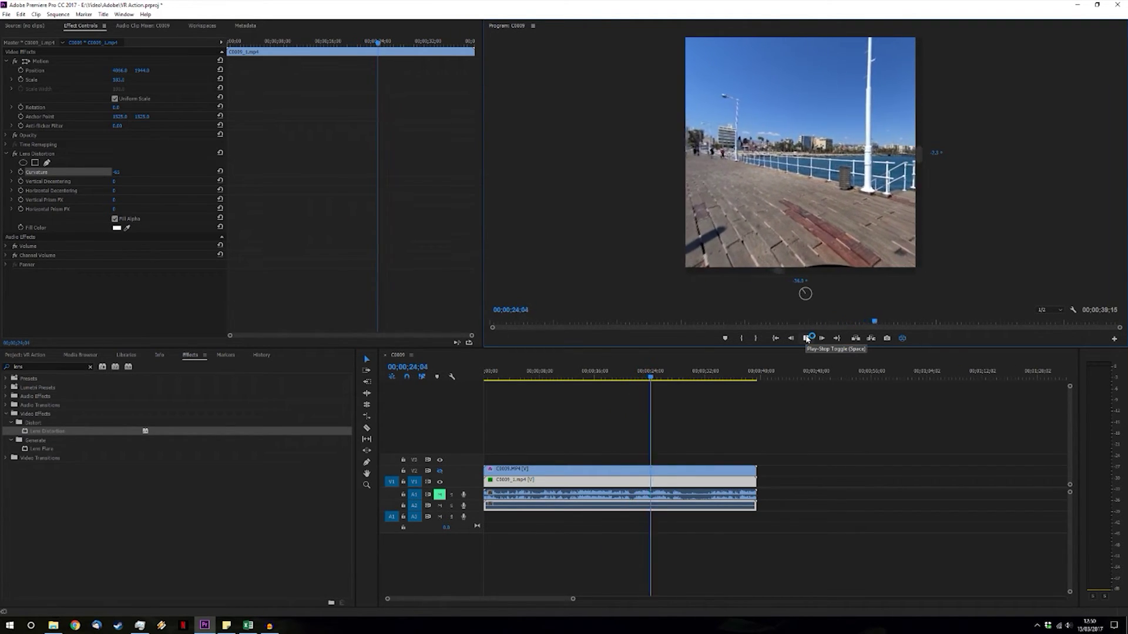
{"action": "left_click", "coordinate": [806, 339]}
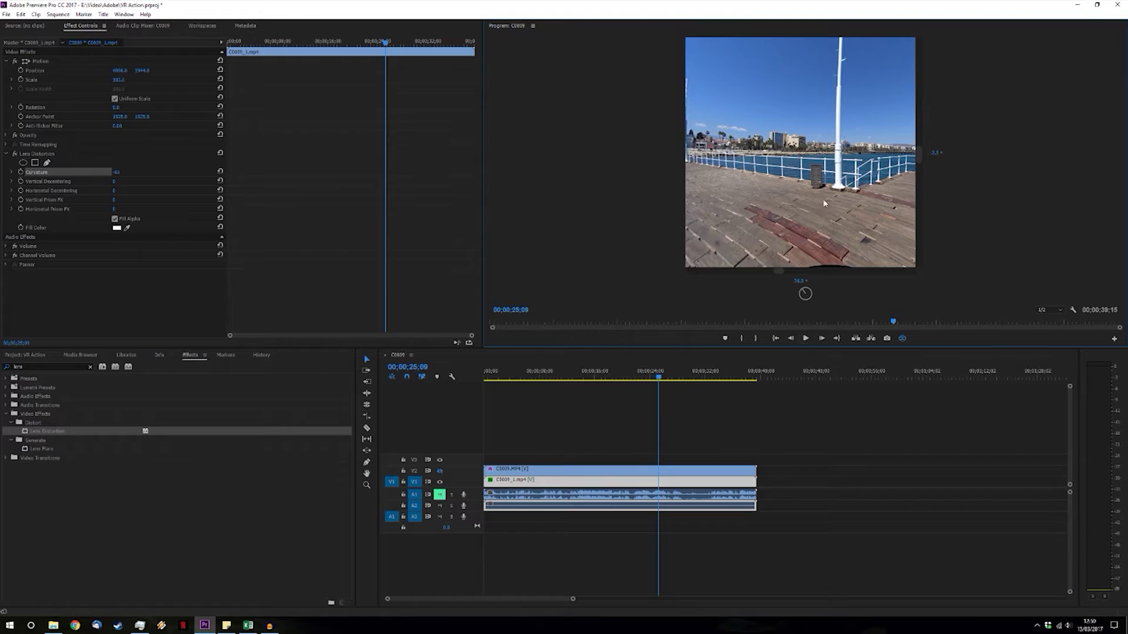
{"action": "left_click_drag", "start_coordinate": [752, 176], "coordinate": [821, 167]}
{"action": "left_click", "coordinate": [903, 339]}
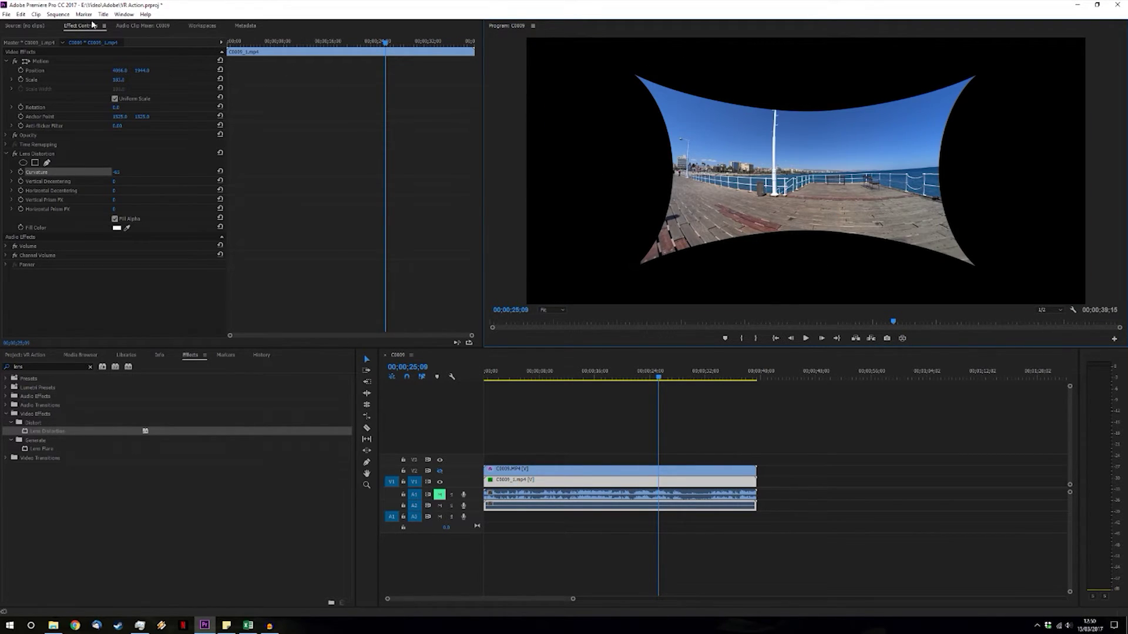
In Export Settings, enable Video Is VR with a Monoscopic frame layout
{"action": "left_click", "coordinate": [7, 14]}
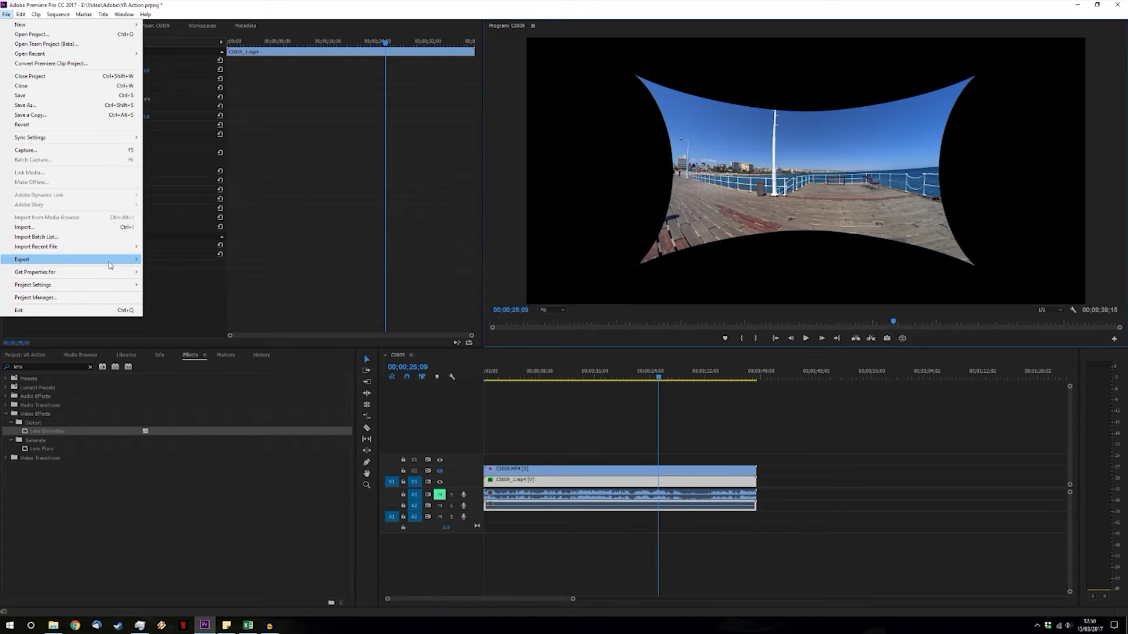
{"action": "mouse_move", "coordinate": [114, 264]}
{"action": "left_click", "coordinate": [165, 259]}
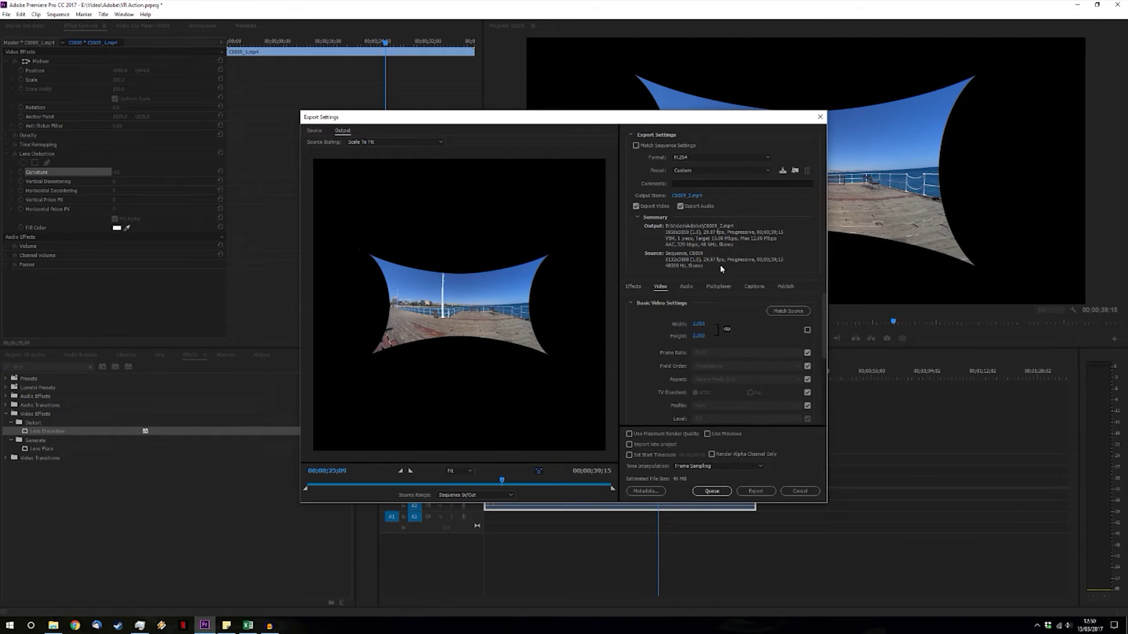
{"action": "scroll", "coordinate": [726, 385], "scroll_direction": "down", "scroll_amount": 5}
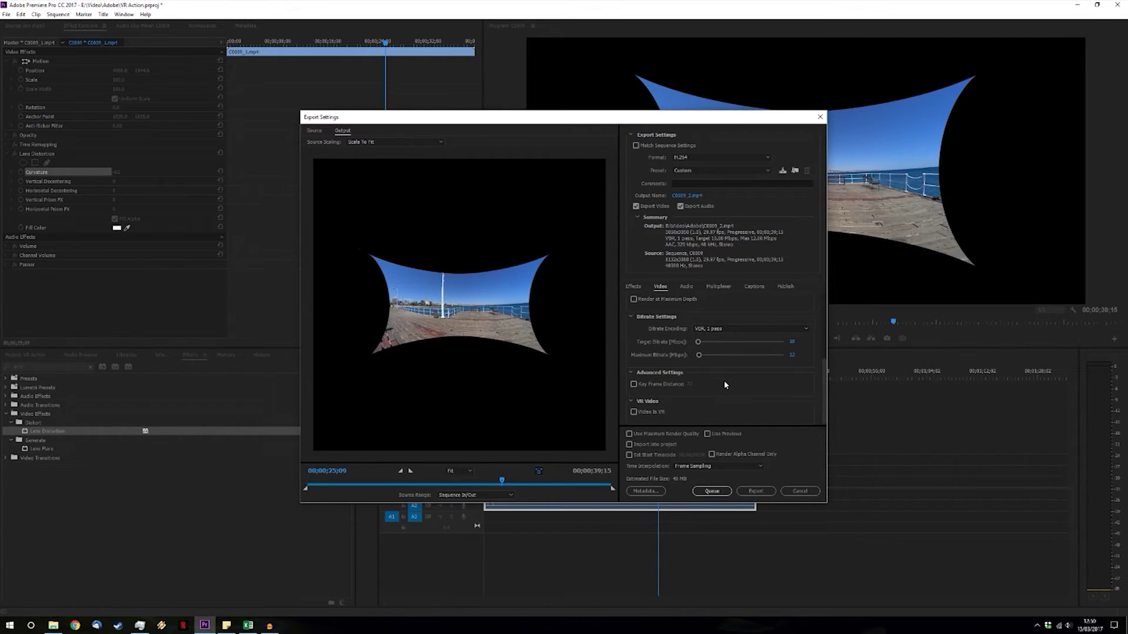
{"action": "left_click", "coordinate": [663, 413]}
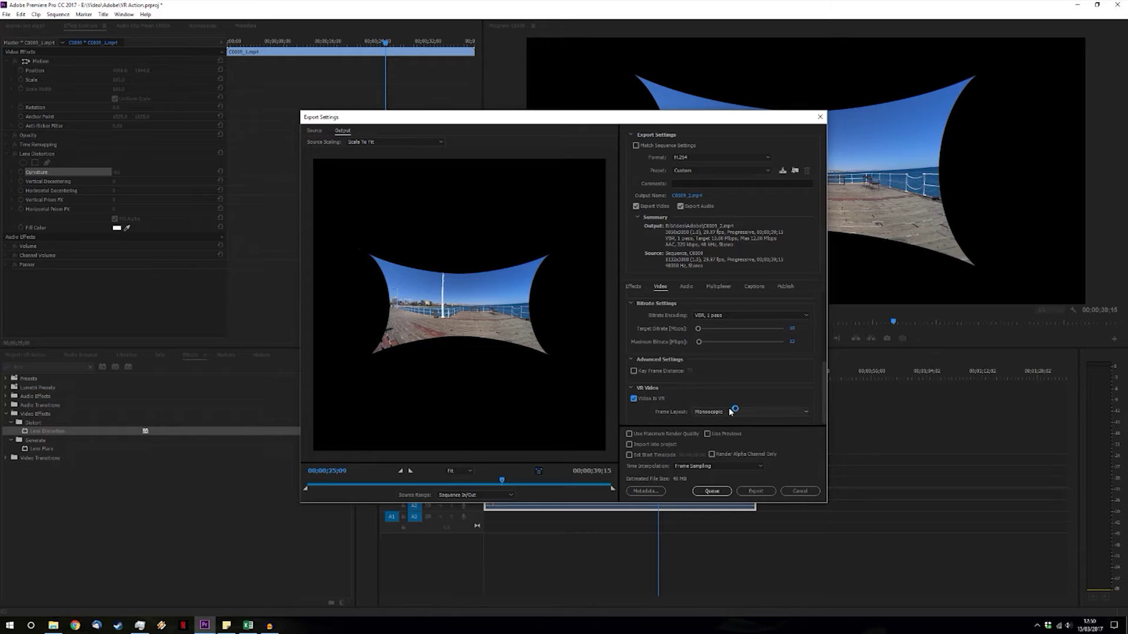
{"action": "left_click", "coordinate": [742, 413]}
{"action": "left_click", "coordinate": [756, 414]}
{"action": "scroll", "coordinate": [741, 385], "scroll_direction": "up", "scroll_amount": 5}
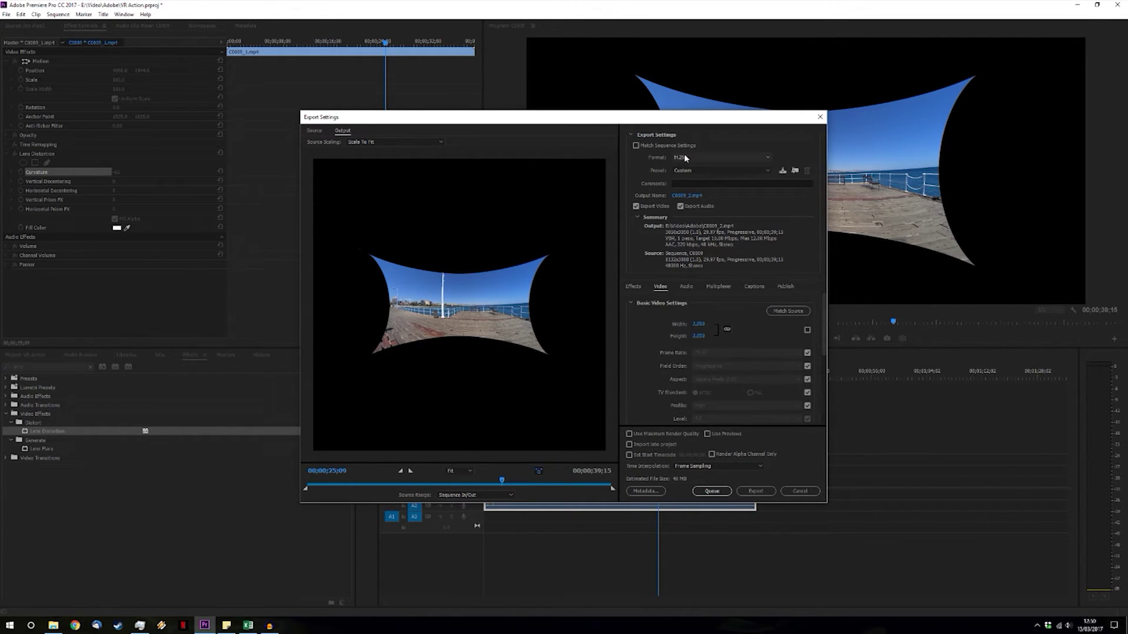
Try HEVC (H.265), revert the format to H.264, and stop matching the source frame size
{"action": "left_click", "coordinate": [688, 195]}
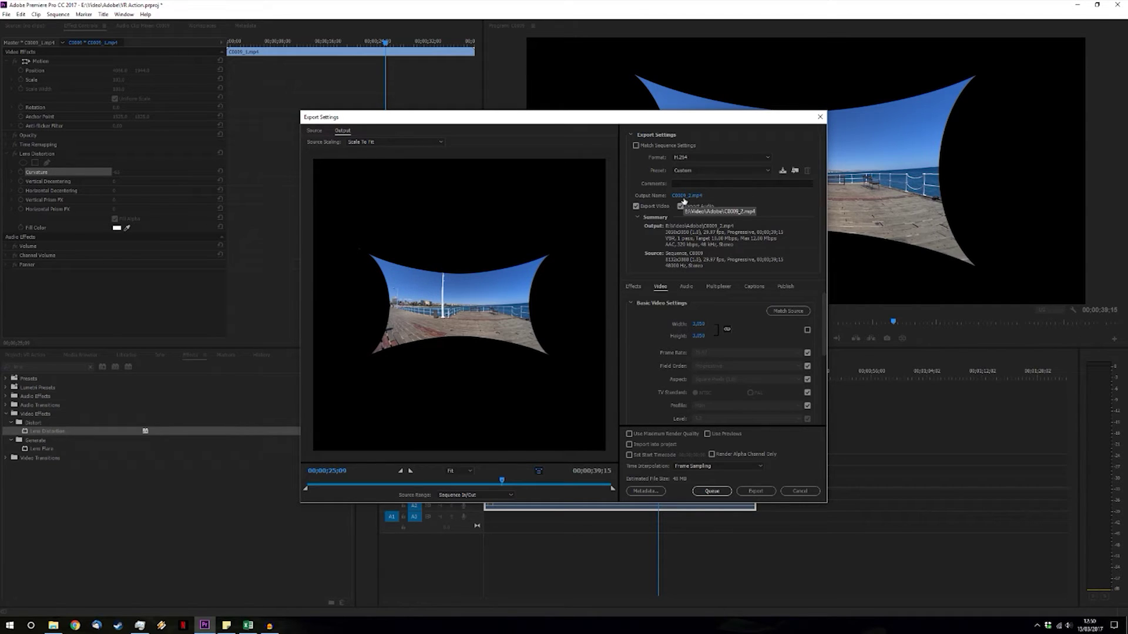
{"action": "left_click", "coordinate": [717, 159]}
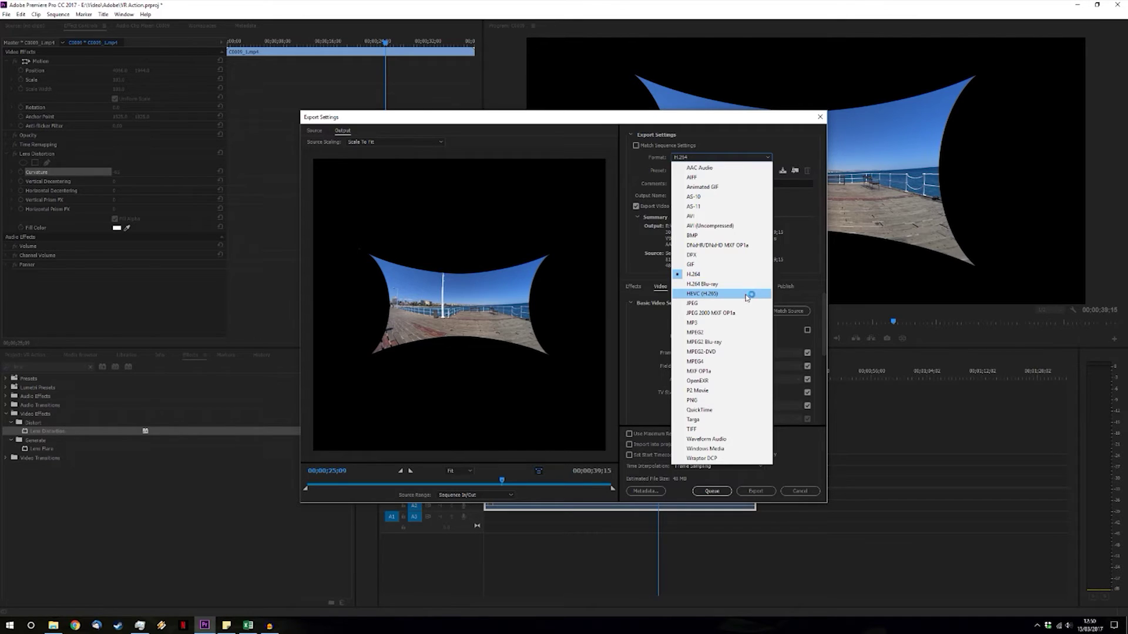
{"action": "left_click", "coordinate": [743, 293]}
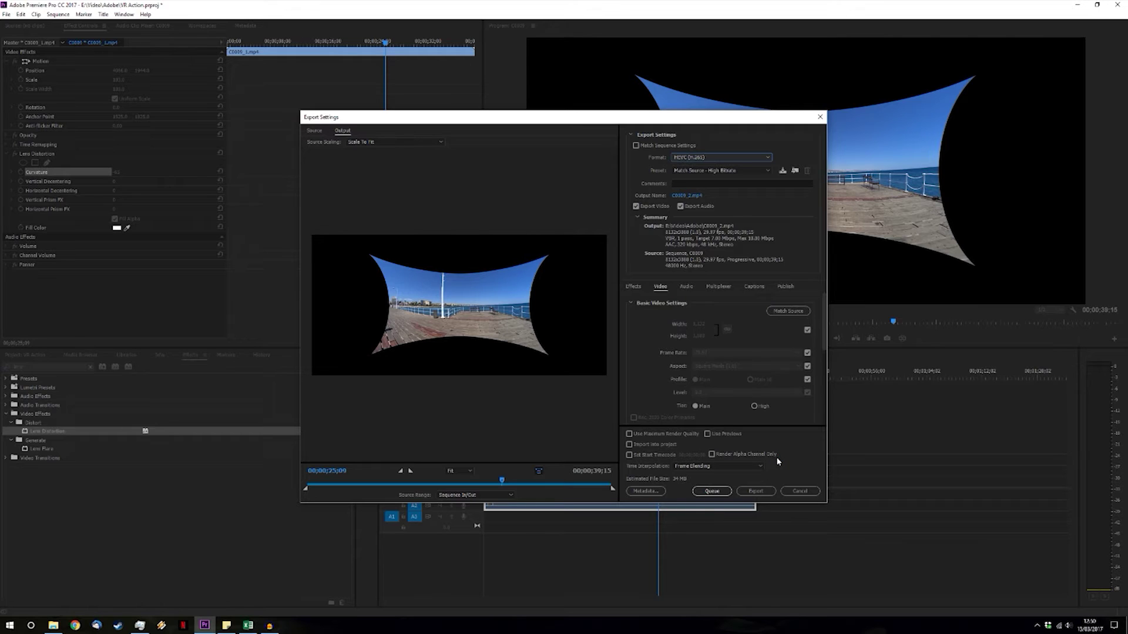
{"action": "left_click", "coordinate": [762, 158]}
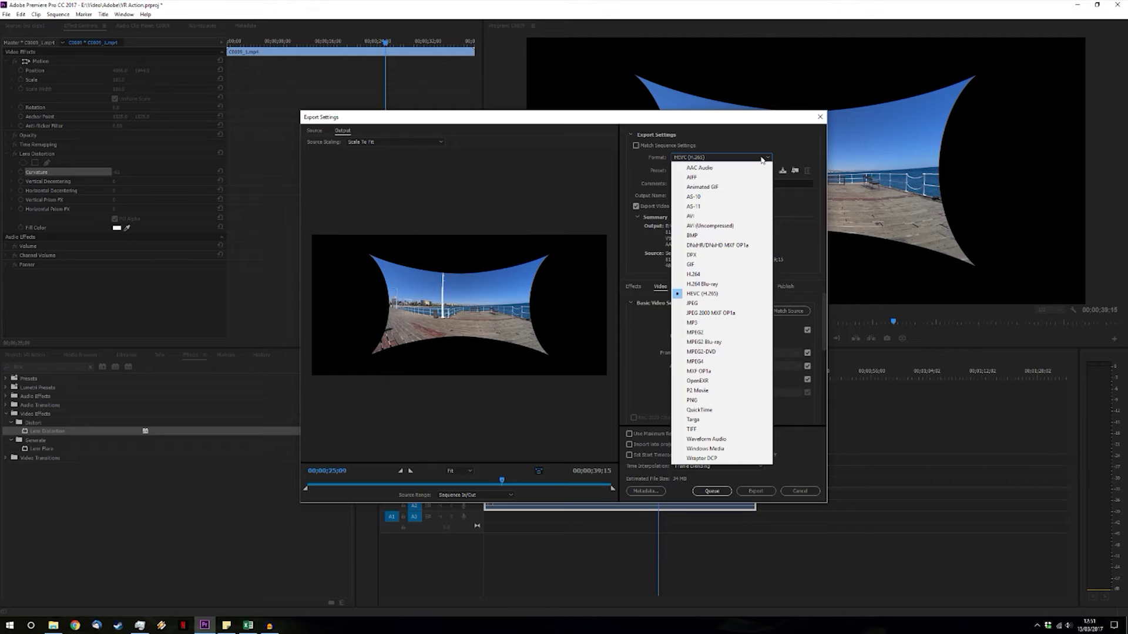
{"action": "left_click", "coordinate": [740, 277]}
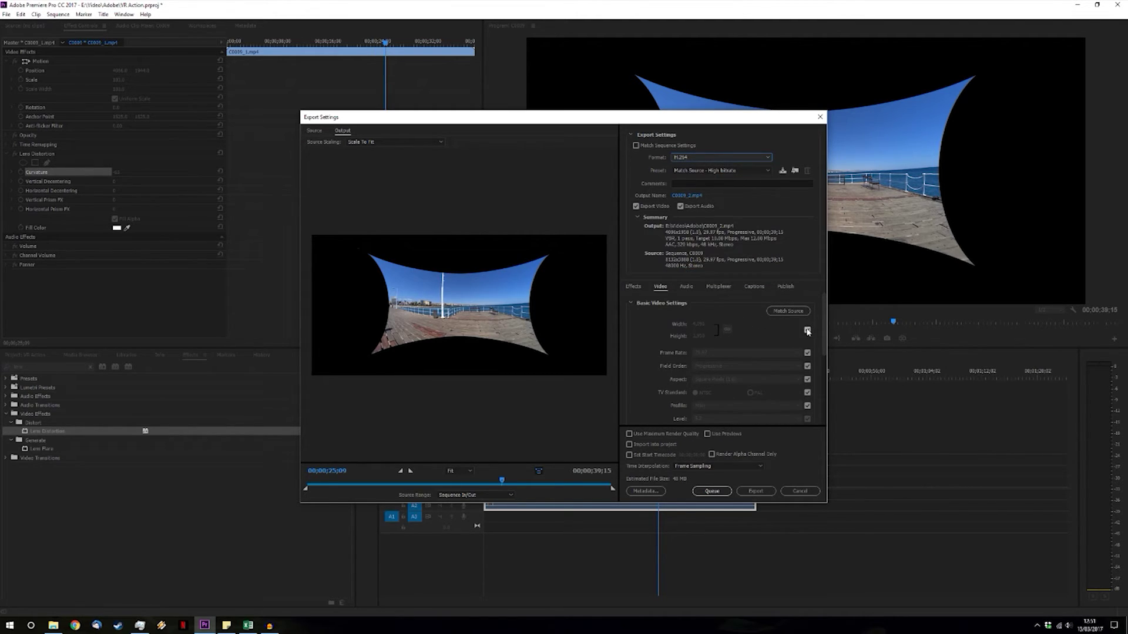
{"action": "left_click", "coordinate": [807, 331]}
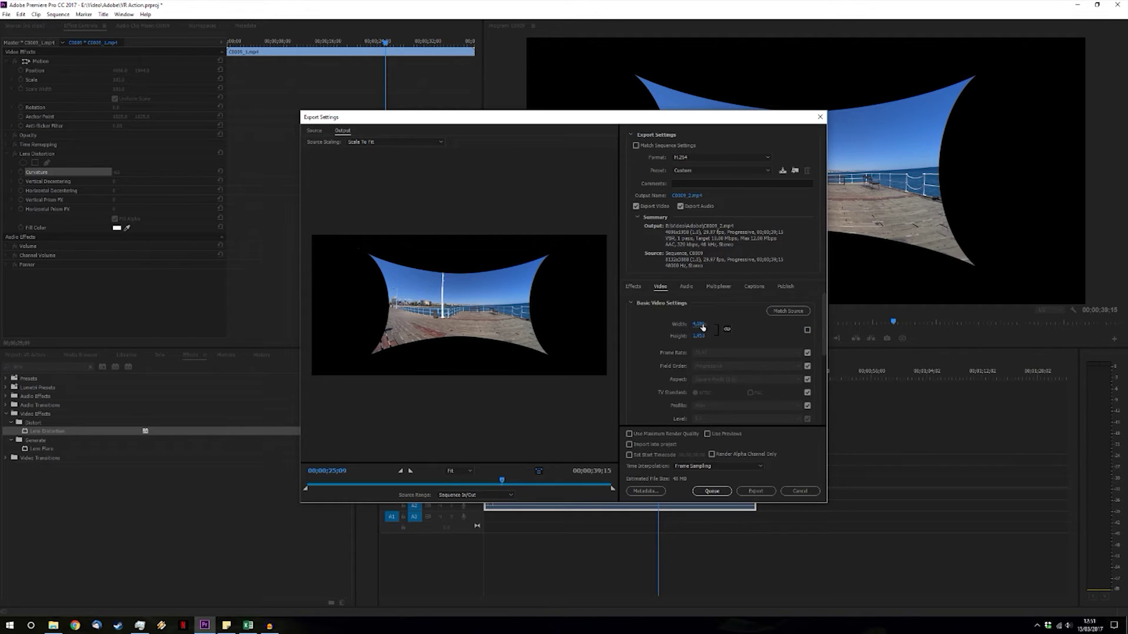
Clear the unsupported frame size warning and set Time Interpolation to Optical Flow
{"action": "left_click_drag", "start_coordinate": [734, 336], "coordinate": [734, 336]}
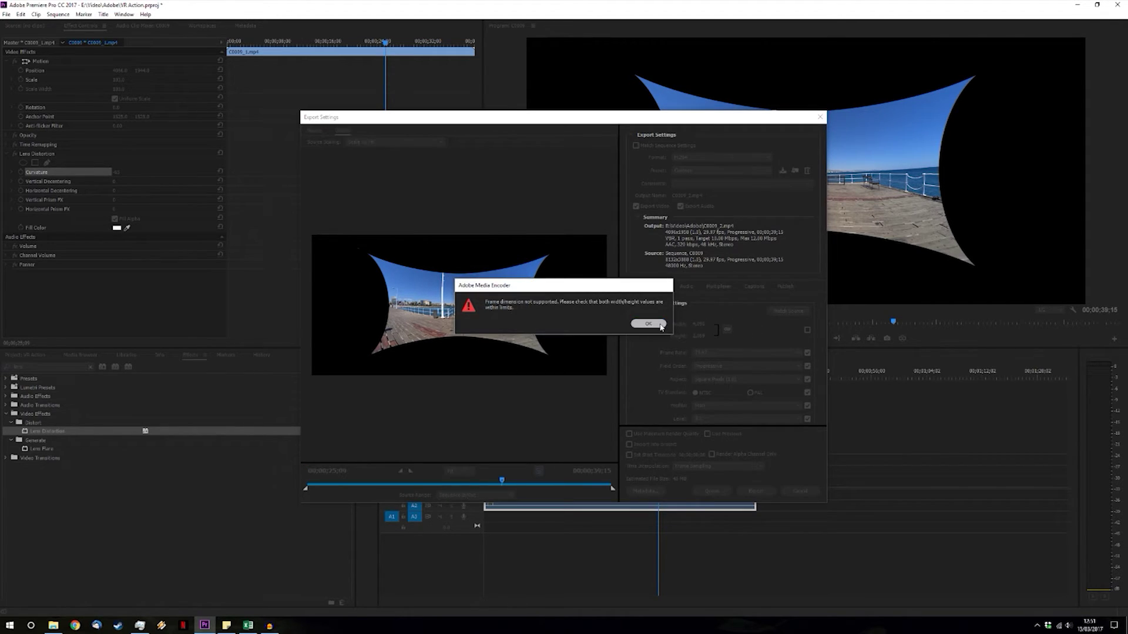
{"action": "left_click", "coordinate": [649, 326]}
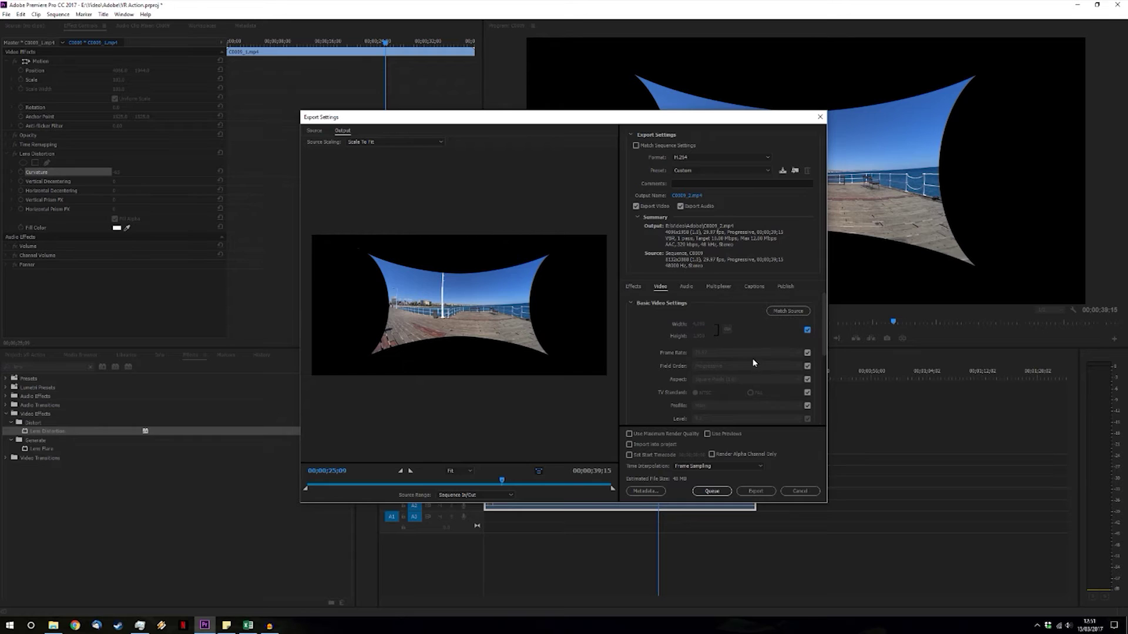
{"action": "scroll", "coordinate": [758, 356], "scroll_direction": "down", "scroll_amount": 3}
{"action": "scroll", "coordinate": [757, 356], "scroll_direction": "up", "scroll_amount": 1}
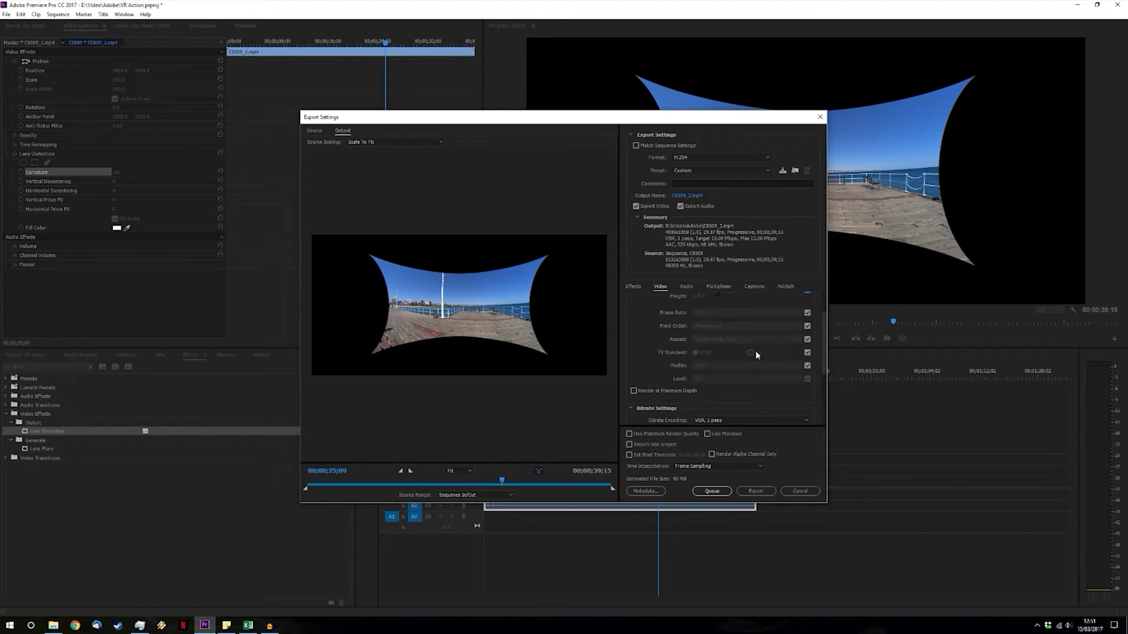
{"action": "left_click", "coordinate": [752, 465]}
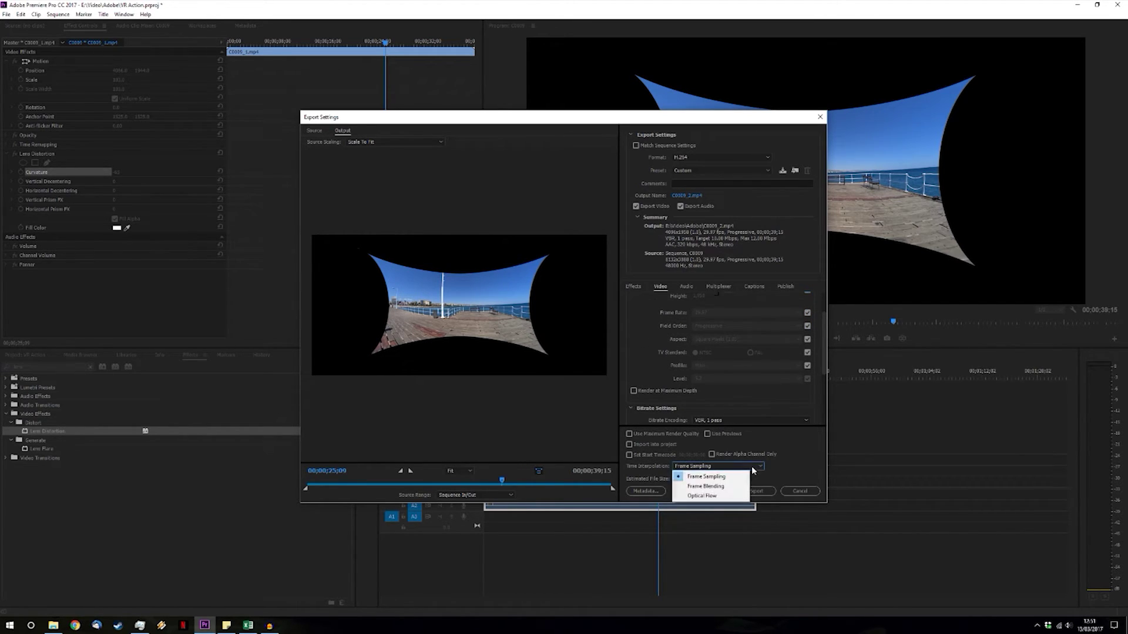
{"action": "left_click", "coordinate": [734, 501]}
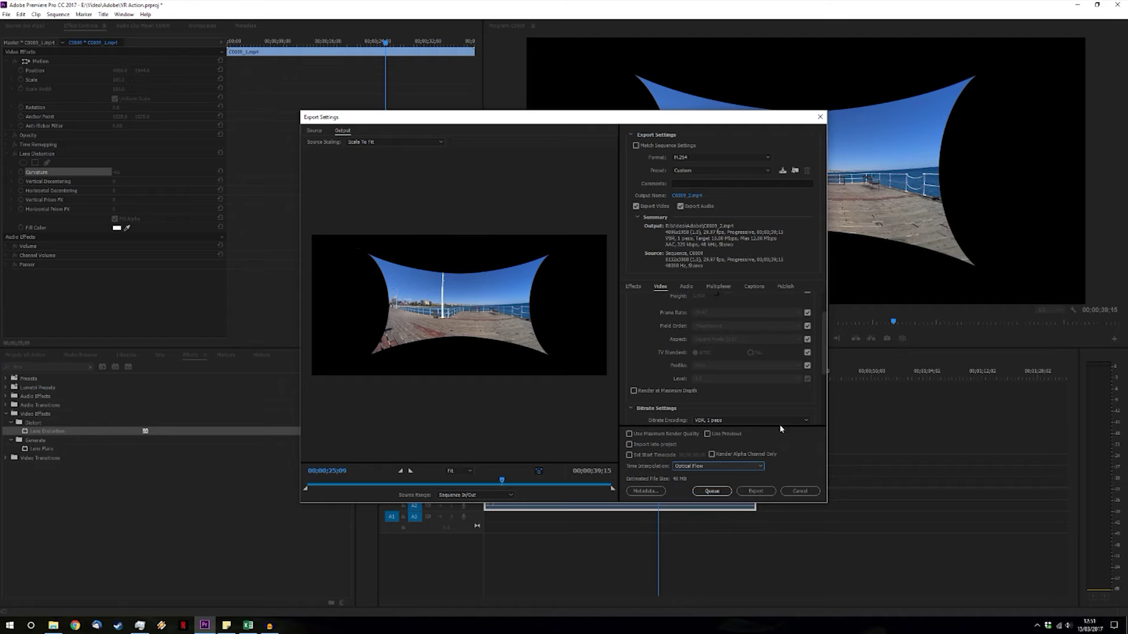
Set the export frame rate to 60 fps instead of matching the source
{"action": "left_click", "coordinate": [807, 313]}
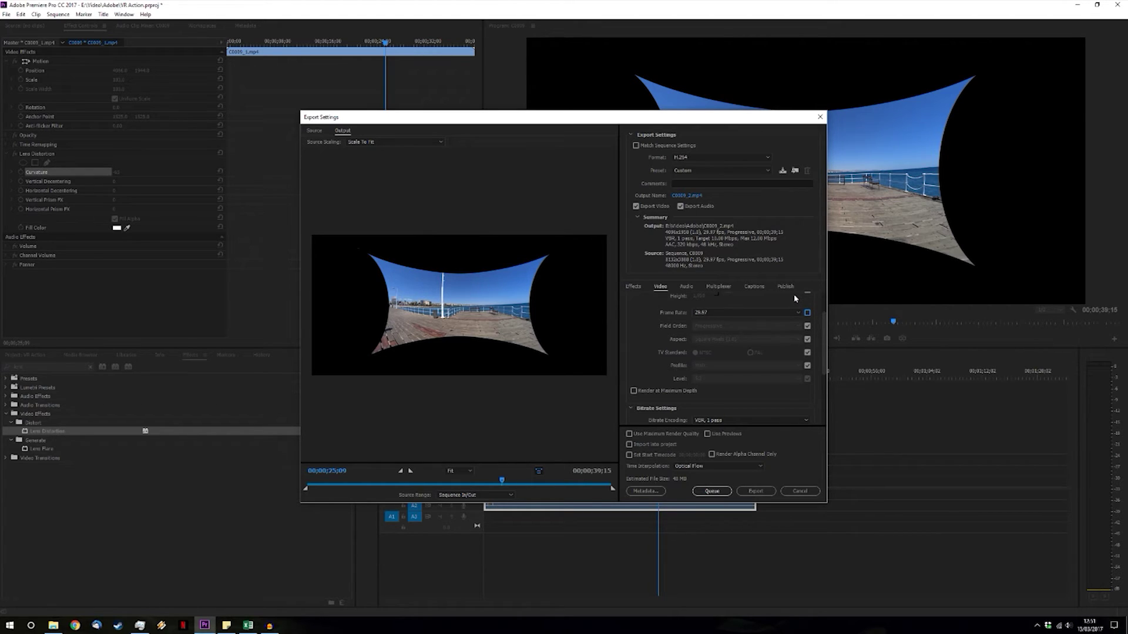
{"action": "left_click", "coordinate": [797, 313]}
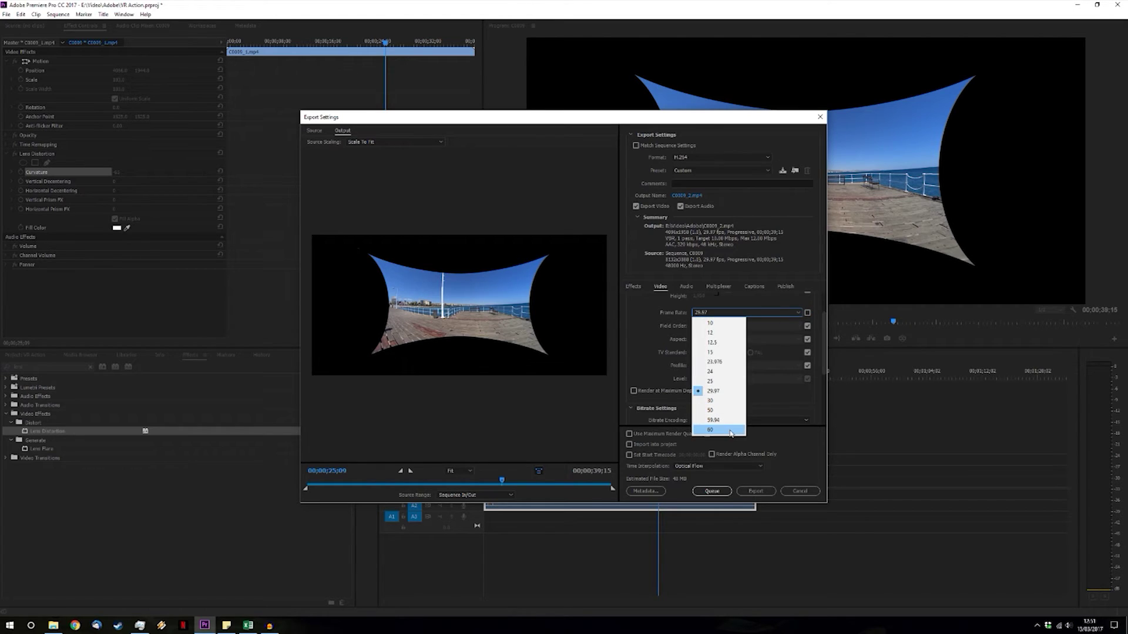
{"action": "left_click", "coordinate": [731, 432]}
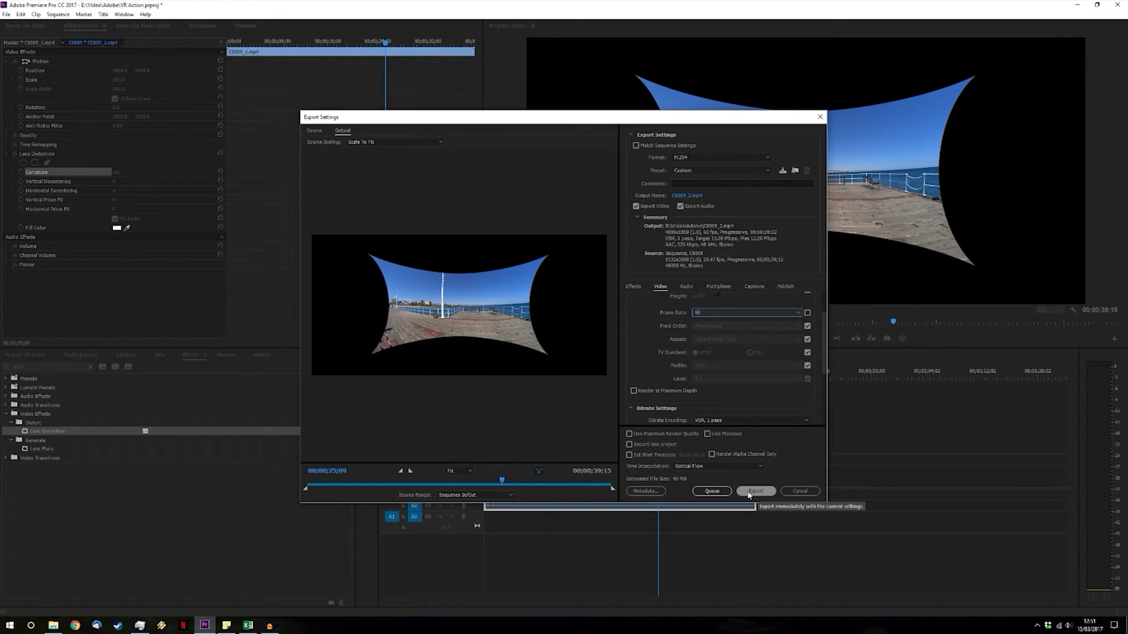
Export the C0009 video with these settings and bring up the Adobe folder in File Explorer
{"action": "left_click", "coordinate": [745, 491]}
{"action": "left_click", "coordinate": [745, 492]}
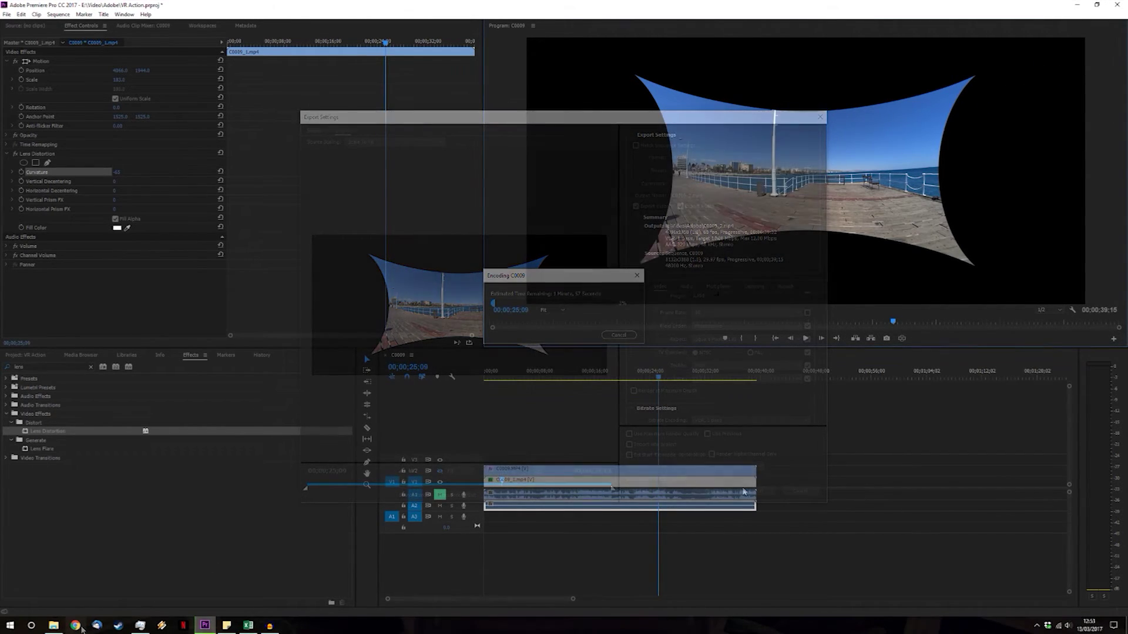
{"action": "left_click", "coordinate": [54, 626]}
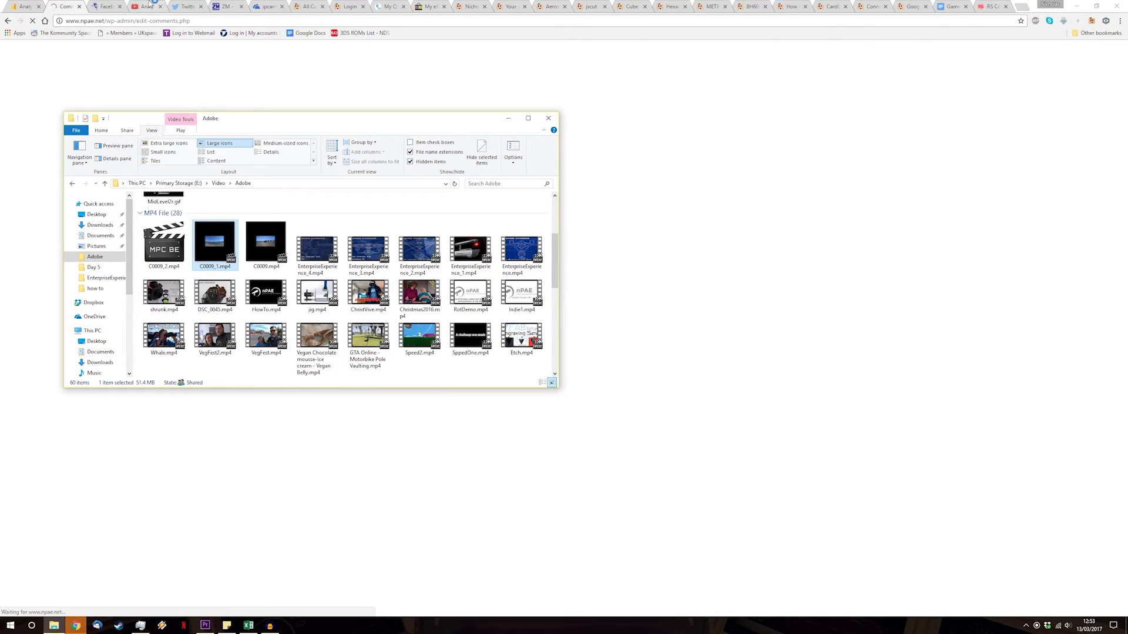
Drag C0009_1.mp4 from the Adobe folder onto YouTube's upload page
{"action": "left_click", "coordinate": [147, 6]}
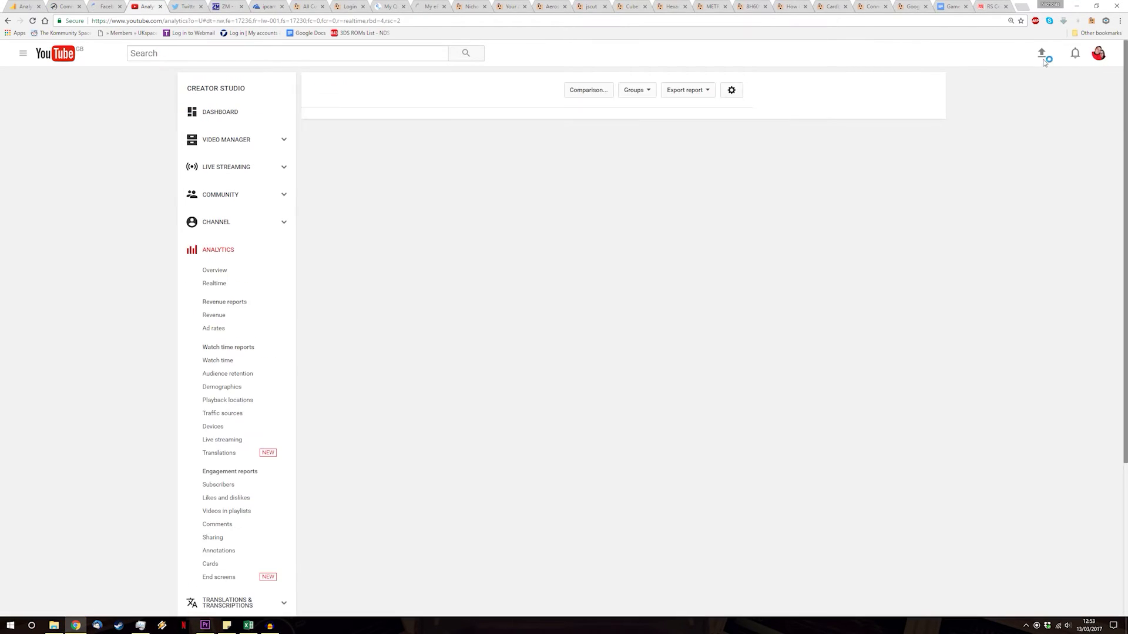
{"action": "left_click", "coordinate": [1040, 55]}
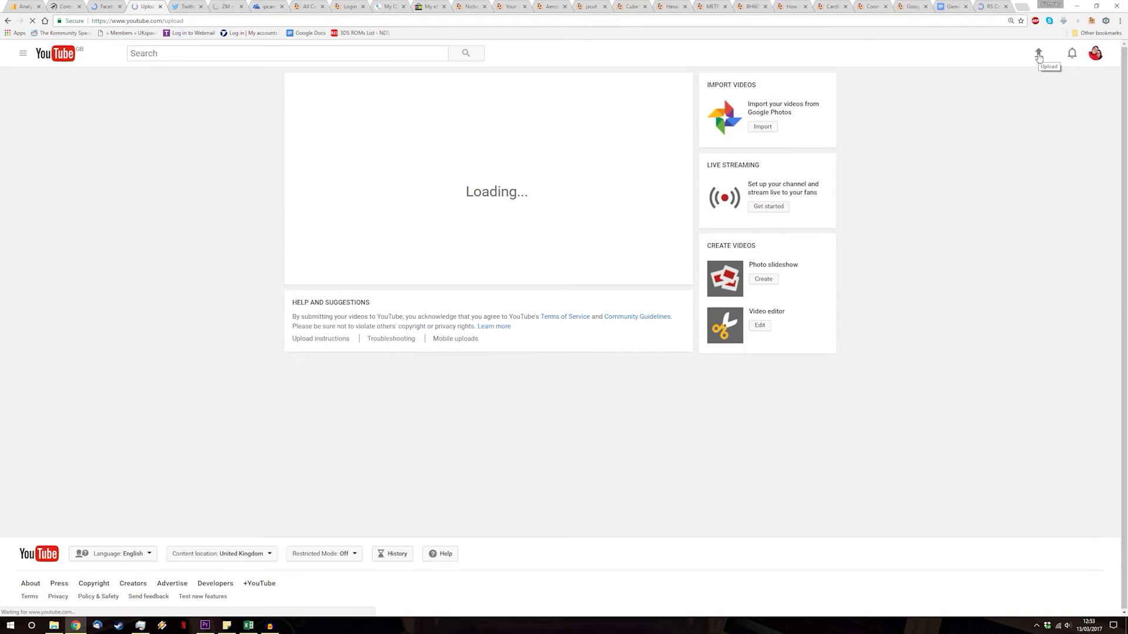
{"action": "left_click", "coordinate": [53, 625]}
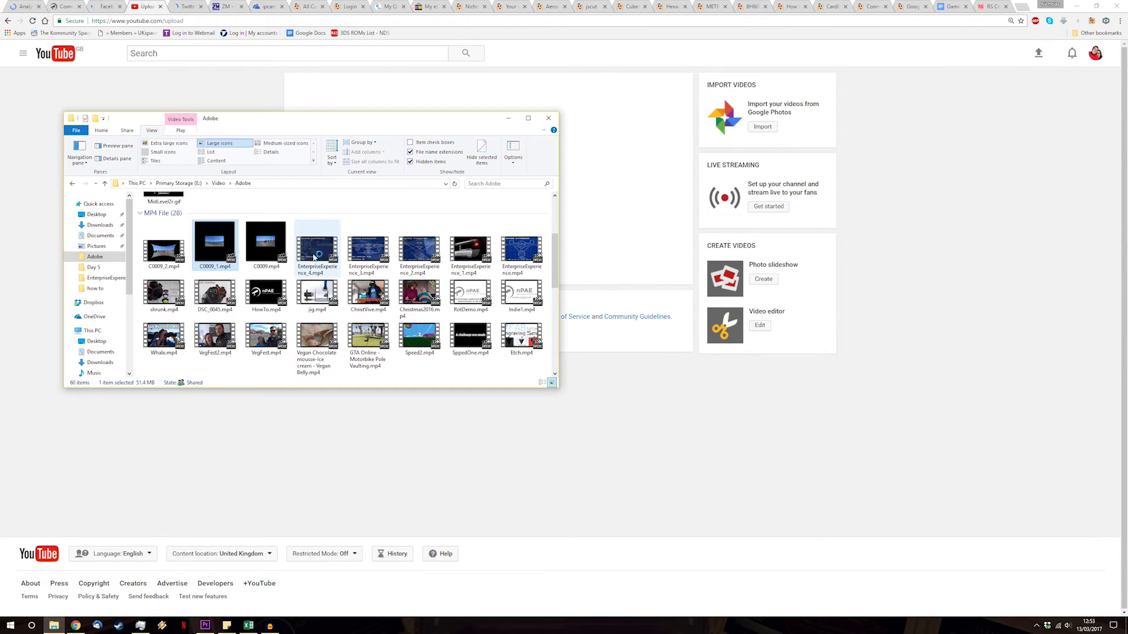
{"action": "left_click_drag", "start_coordinate": [215, 244], "coordinate": [646, 202]}
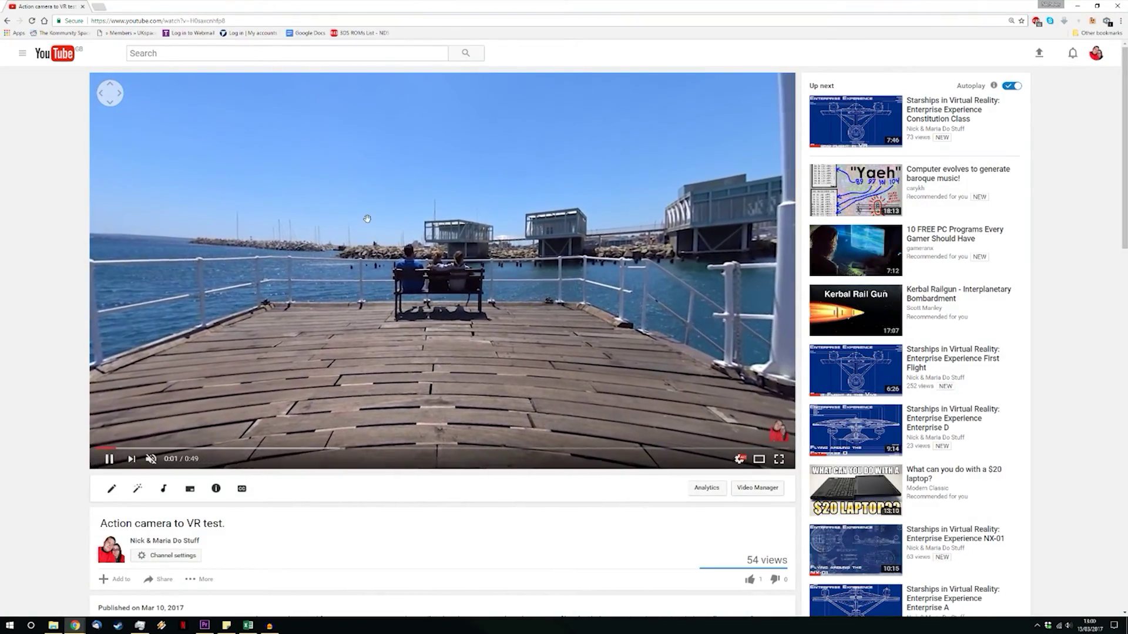
Pan the 360° player toward the sea, pier horizon, bench, shore and railing
{"action": "left_click_drag", "start_coordinate": [382, 236], "coordinate": [256, 349]}
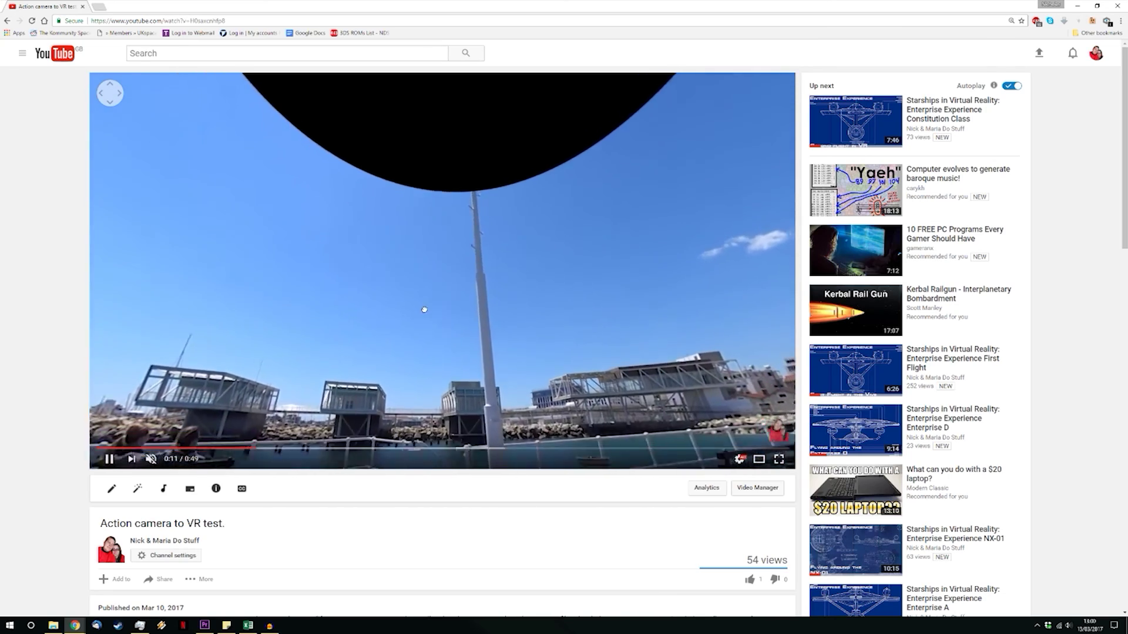
{"action": "left_click_drag", "start_coordinate": [424, 310], "coordinate": [529, 253]}
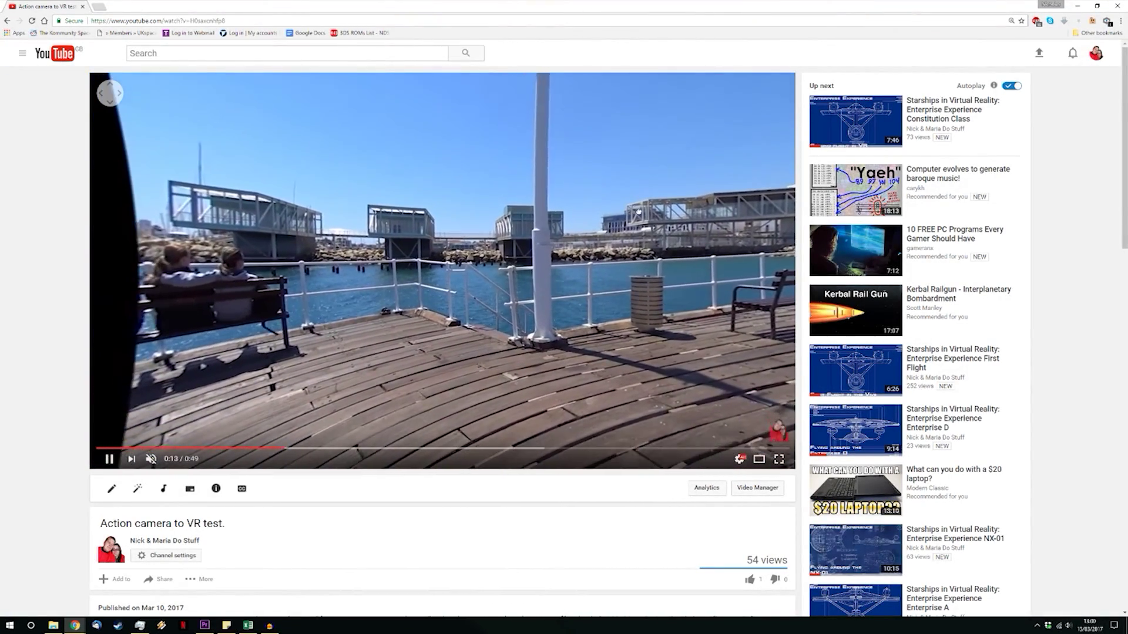
{"action": "left_click_drag", "start_coordinate": [638, 212], "coordinate": [472, 222]}
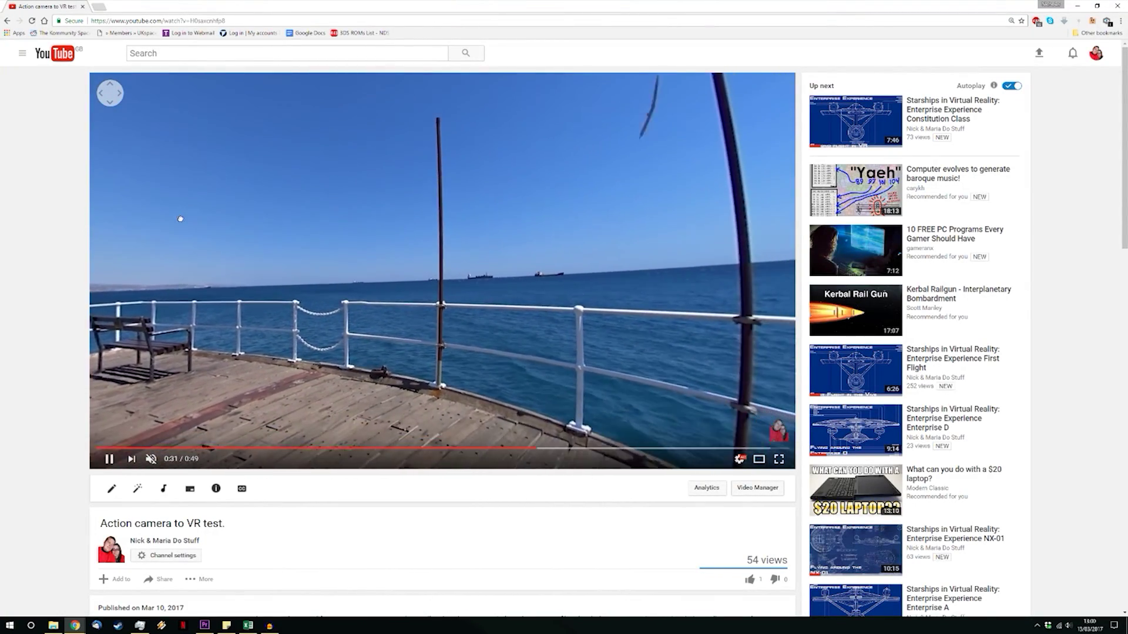
{"action": "left_click_drag", "start_coordinate": [150, 215], "coordinate": [498, 205]}
{"action": "left_click_drag", "start_coordinate": [593, 202], "coordinate": [327, 211]}
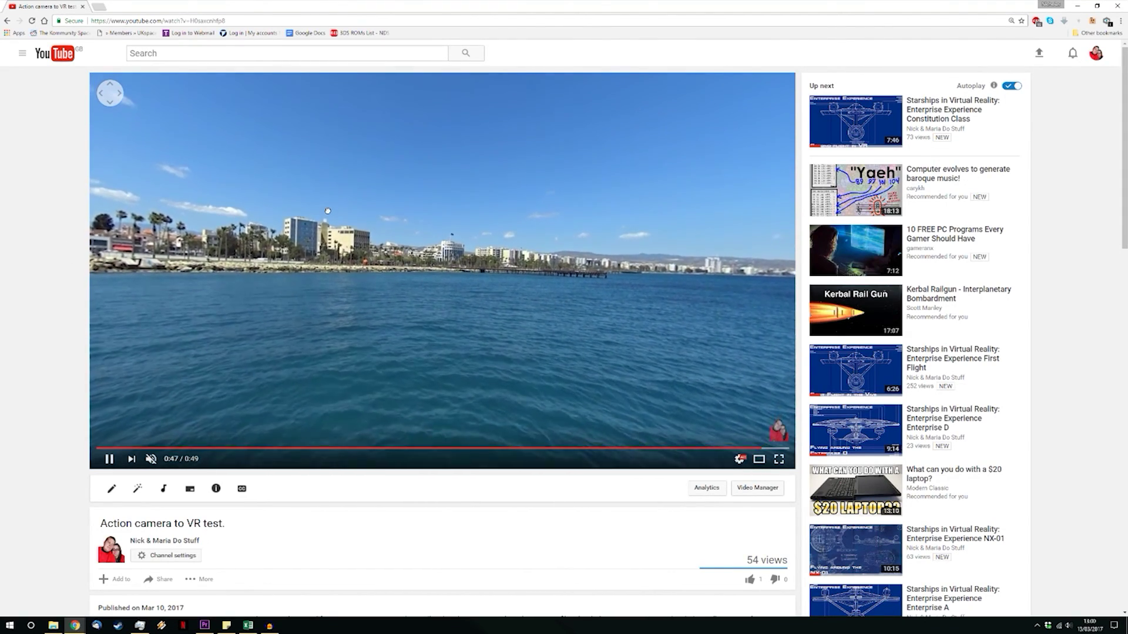